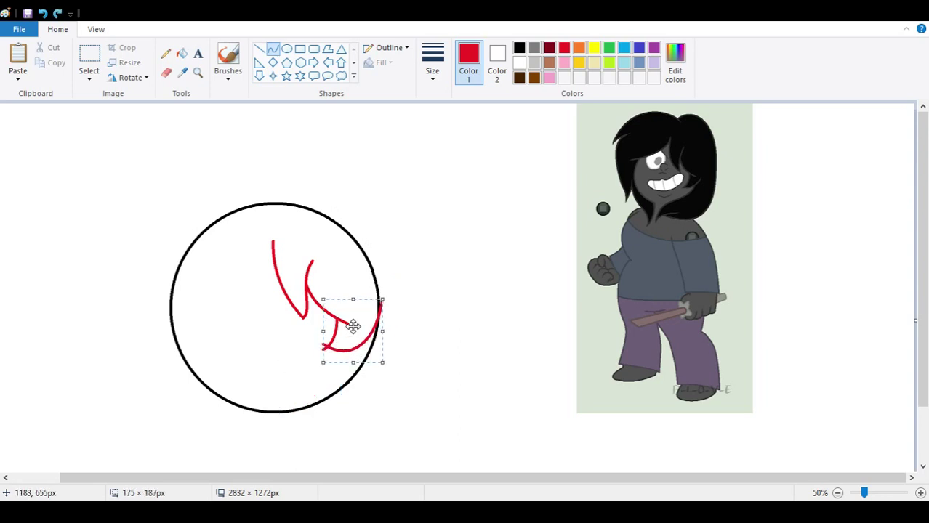
{"action": "mouse_move", "coordinate": [414, 293]}
{"action": "left_mouse_down"}
{"action": "mouse_move", "coordinate": [505, 300]}
{"action": "mouse_move", "coordinate": [413, 412]}
{"action": "left_mouse_up"}
{"action": "key", "text": "ctrl+z"}
{"action": "mouse_move", "coordinate": [281, 207]}
{"action": "left_mouse_down"}
{"action": "mouse_move", "coordinate": [373, 234]}
{"action": "mouse_move", "coordinate": [434, 348]}
{"action": "left_mouse_up"}
{"action": "mouse_move", "coordinate": [435, 349]}
{"action": "left_mouse_down"}
{"action": "mouse_move", "coordinate": [367, 113]}
{"action": "mouse_move", "coordinate": [265, 118]}
{"action": "left_mouse_up"}
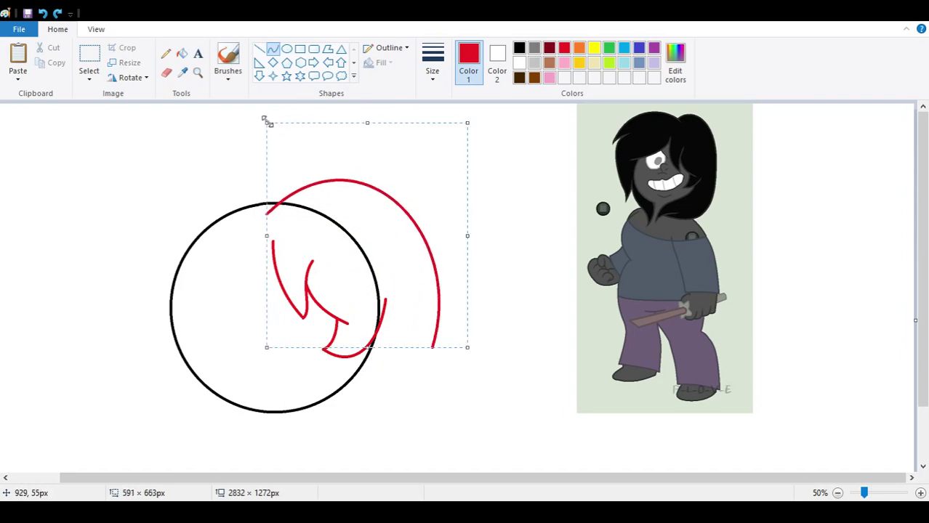
{"action": "key", "text": "ctrl+z"}
Draw a red curve bulging past the upper right of the head circle as the hair's outer edge
{"action": "scroll", "coordinate": [626, 345], "scroll_direction": "up", "scroll_amount": 3, "text": "ctrl"}
{"action": "scroll", "coordinate": [647, 480], "scroll_direction": "down", "scroll_amount": 5}
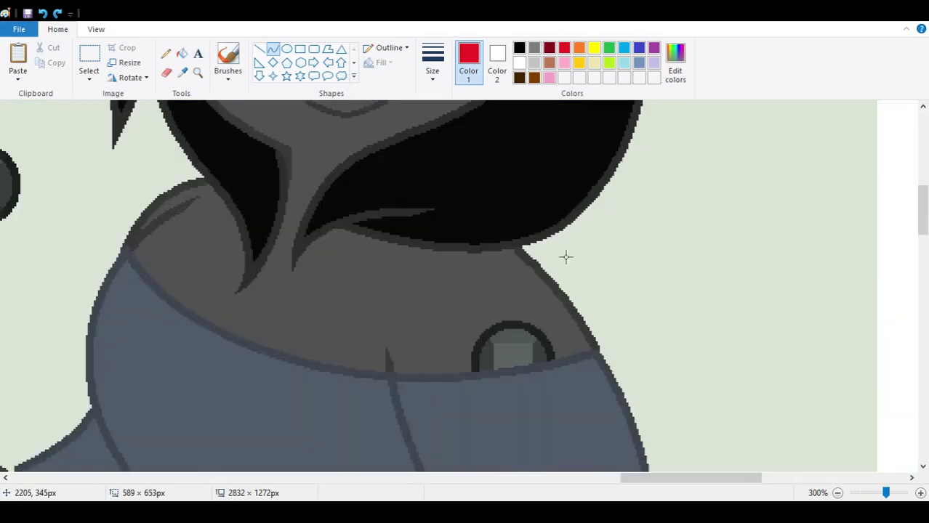
{"action": "scroll", "coordinate": [647, 479], "scroll_direction": "up", "scroll_amount": 4}
{"action": "scroll", "coordinate": [347, 396], "scroll_direction": "down", "scroll_amount": 3, "text": "ctrl"}
{"action": "scroll", "coordinate": [347, 396], "scroll_direction": "up", "scroll_amount": 2, "text": "ctrl"}
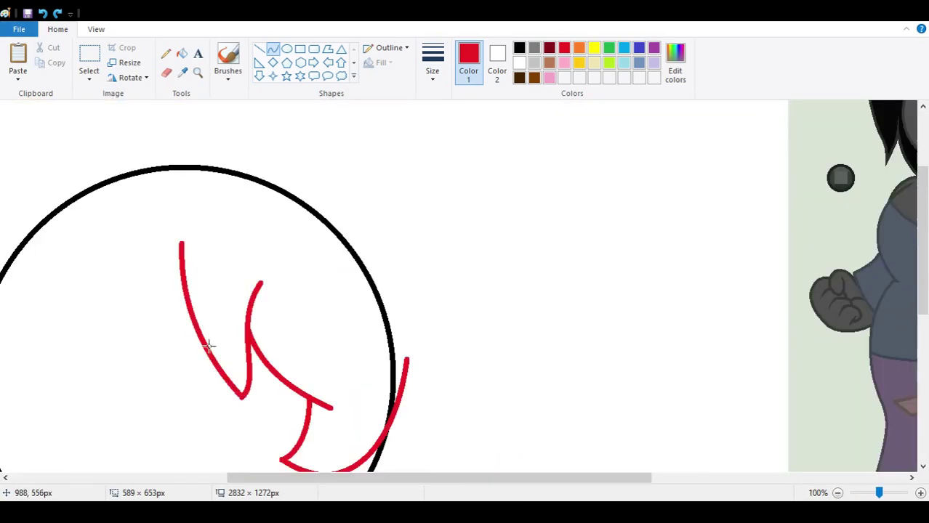
{"action": "scroll", "coordinate": [347, 396], "scroll_direction": "down", "scroll_amount": 2, "text": "ctrl"}
{"action": "mouse_move", "coordinate": [276, 221]}
{"action": "left_mouse_down"}
{"action": "mouse_move", "coordinate": [394, 276]}
{"action": "mouse_move", "coordinate": [412, 346]}
{"action": "left_mouse_up"}
{"action": "mouse_move", "coordinate": [341, 284]}
{"action": "left_mouse_down"}
{"action": "mouse_move", "coordinate": [416, 210]}
{"action": "mouse_move", "coordinate": [383, 312]}
{"action": "mouse_move", "coordinate": [378, 303]}
{"action": "left_mouse_up"}
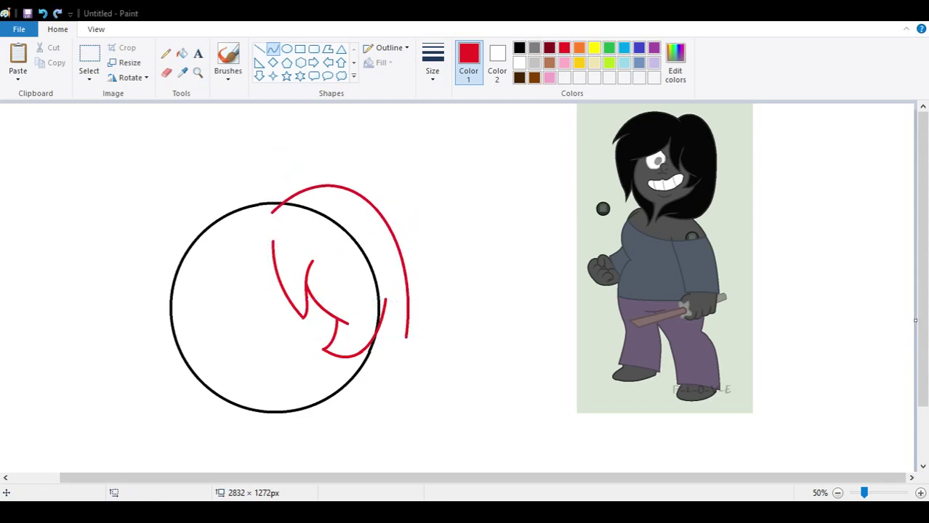
Continue the outer hair curve in red to below the head and join it to a pointed strand beneath the chin
{"action": "left_click_drag", "start_coordinate": [368, 406], "coordinate": [294, 438]}
{"action": "mouse_move", "coordinate": [327, 434]}
{"action": "left_mouse_down"}
{"action": "mouse_move", "coordinate": [345, 444]}
{"action": "mouse_move", "coordinate": [363, 311]}
{"action": "mouse_move", "coordinate": [404, 365]}
{"action": "mouse_move", "coordinate": [403, 352]}
{"action": "left_mouse_up"}
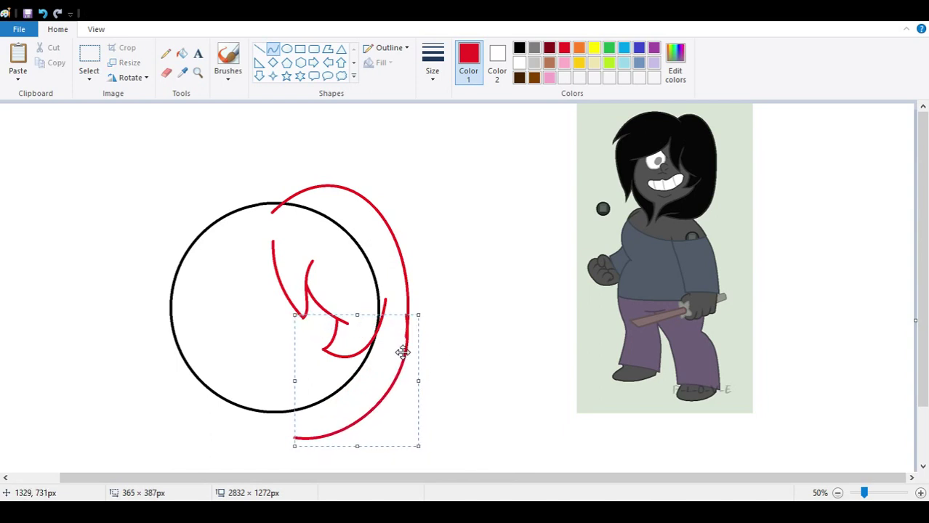
{"action": "left_click_drag", "start_coordinate": [291, 454], "coordinate": [371, 452]}
{"action": "scroll", "coordinate": [333, 369], "scroll_direction": "down", "scroll_amount": 2}
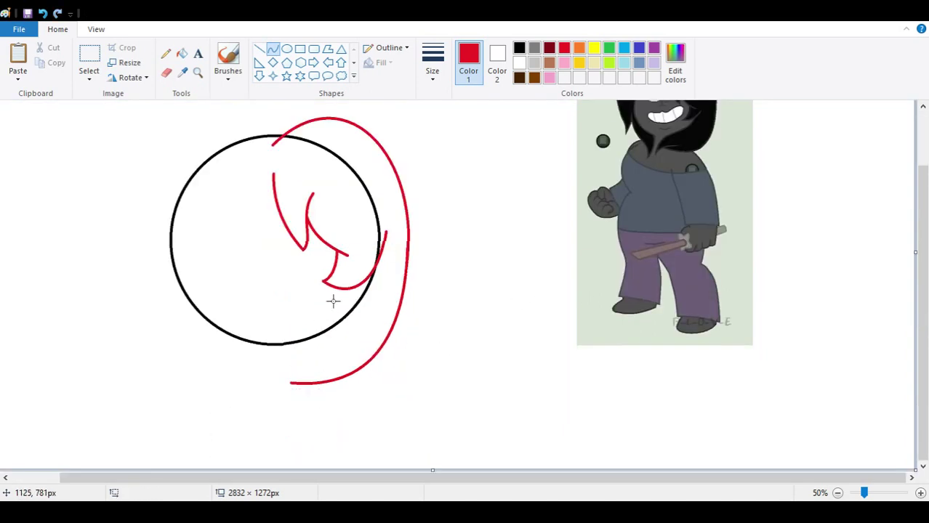
{"action": "left_click_drag", "start_coordinate": [254, 386], "coordinate": [242, 404]}
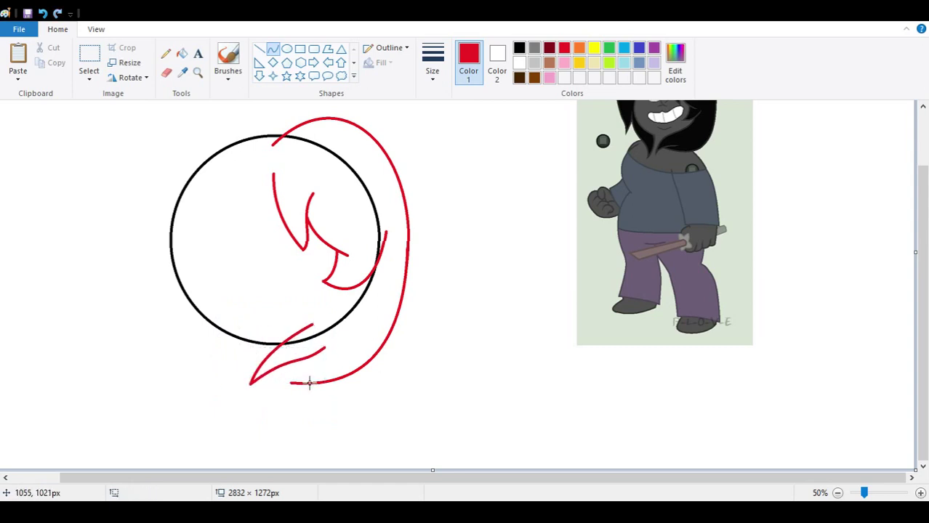
{"action": "left_click_drag", "start_coordinate": [285, 384], "coordinate": [286, 386]}
Draw the red hair outline over the head's upper left with a pointed bang, a forehead fringe curve and a left side strand
{"action": "scroll", "coordinate": [484, 364], "scroll_direction": "up", "scroll_amount": 2}
{"action": "left_click_drag", "start_coordinate": [293, 195], "coordinate": [86, 324]}
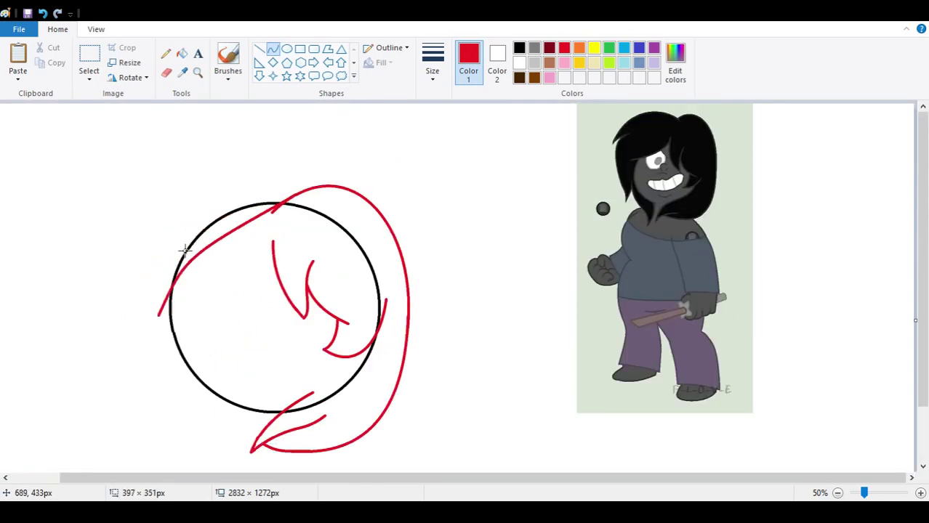
{"action": "left_click_drag", "start_coordinate": [185, 248], "coordinate": [116, 314]}
{"action": "key", "text": "ctrl+z"}
{"action": "left_click_drag", "start_coordinate": [156, 284], "coordinate": [171, 216]}
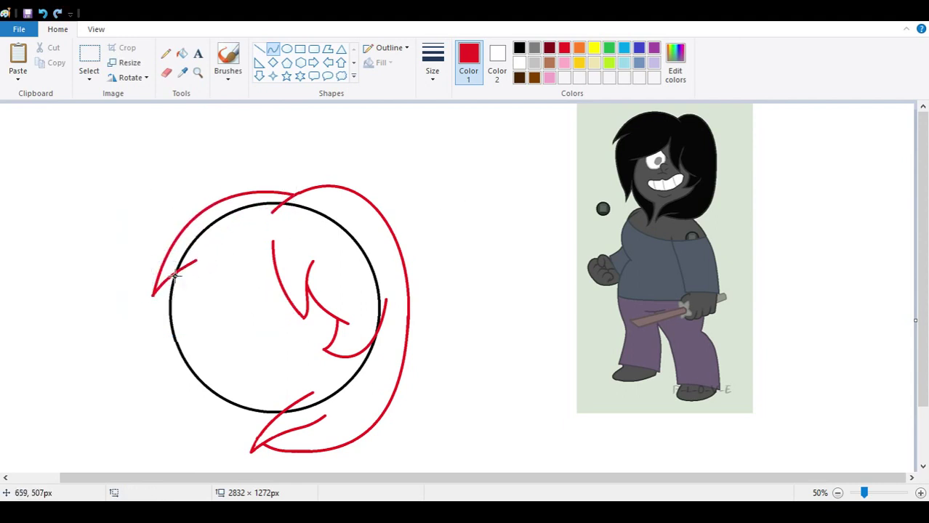
{"action": "left_click_drag", "start_coordinate": [149, 354], "coordinate": [172, 302]}
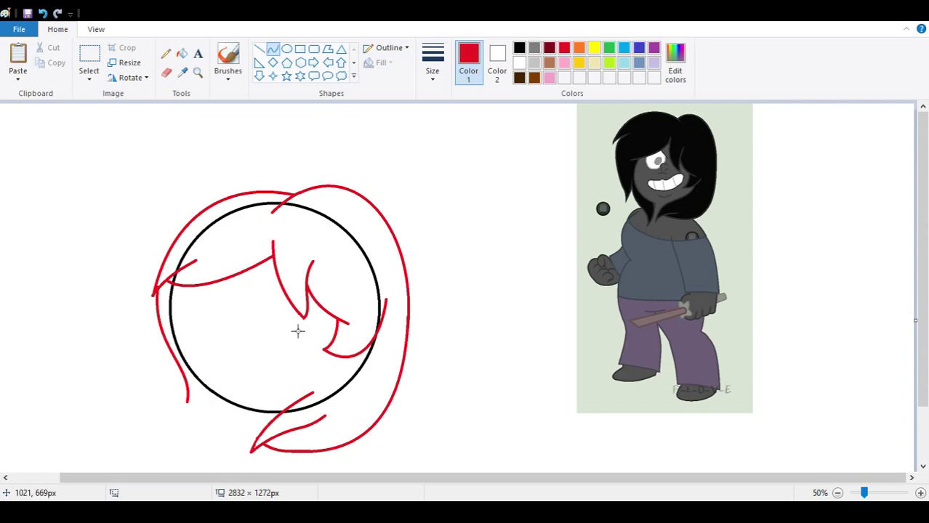
Draw the lower left hair strand in lighter red and a long bottom edge joining the right outer hair curve
{"action": "left_click", "coordinate": [198, 73]}
{"action": "left_click", "coordinate": [230, 284]}
{"action": "left_click_drag", "start_coordinate": [330, 300], "coordinate": [306, 420]}
{"action": "scroll", "coordinate": [411, 460], "scroll_direction": "right", "scroll_amount": 5}
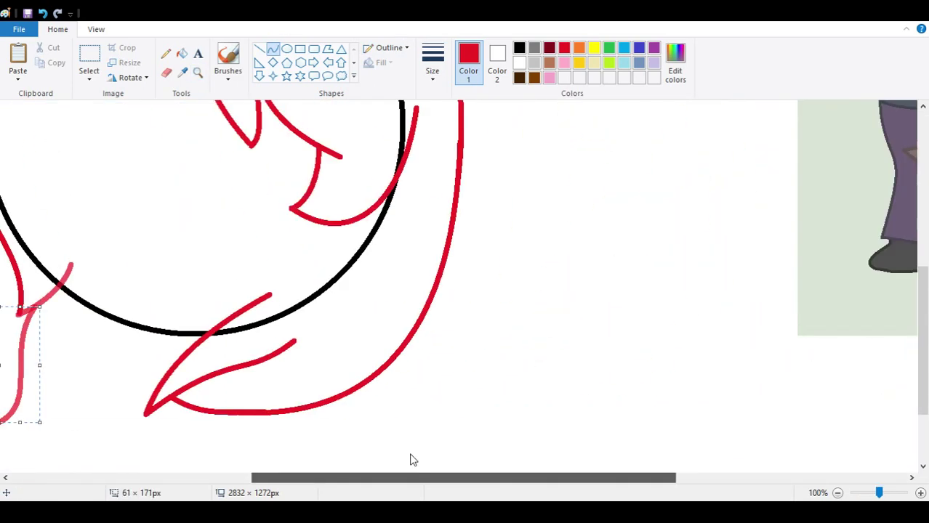
{"action": "scroll", "coordinate": [411, 459], "scroll_direction": "down", "scroll_amount": 3}
{"action": "left_click_drag", "start_coordinate": [410, 477], "coordinate": [262, 478]}
{"action": "left_click_drag", "start_coordinate": [244, 218], "coordinate": [210, 346]}
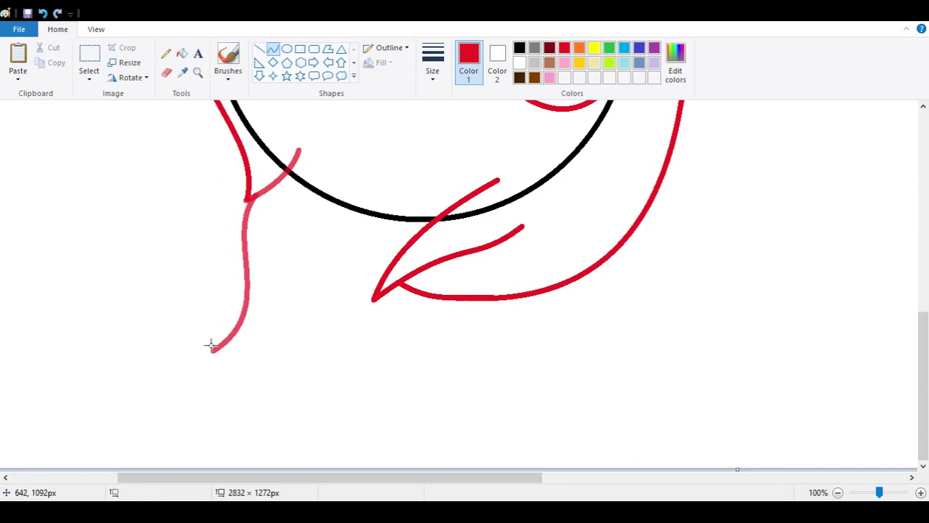
{"action": "left_click_drag", "start_coordinate": [372, 298], "coordinate": [547, 292]}
Fill the upper arc of the head circle covered by hair and the strand end inside the face with white
{"action": "left_click", "coordinate": [182, 53]}
{"action": "scroll", "coordinate": [238, 327], "scroll_direction": "up", "scroll_amount": 5}
{"action": "scroll", "coordinate": [238, 375], "scroll_direction": "down", "scroll_amount": 2}
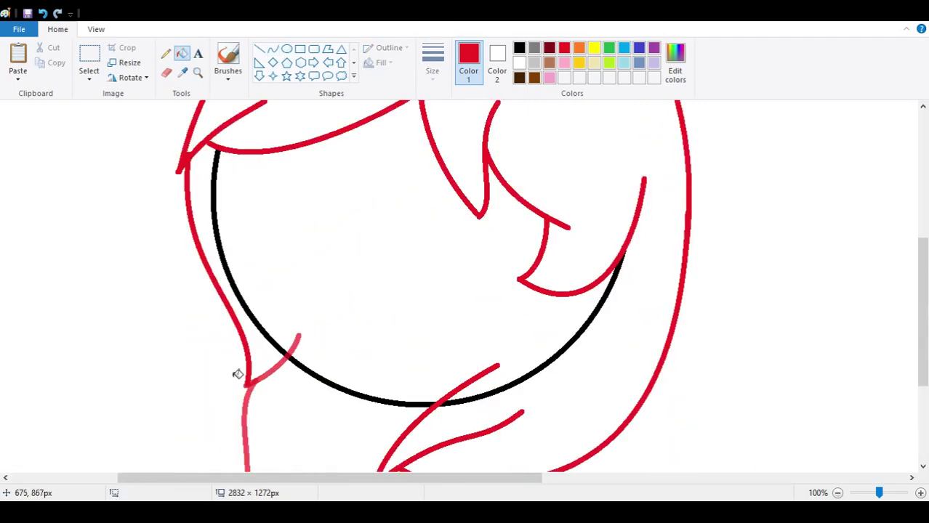
{"action": "scroll", "coordinate": [260, 149], "scroll_direction": "down", "scroll_amount": 2}
{"action": "scroll", "coordinate": [290, 116], "scroll_direction": "up", "scroll_amount": 4}
Draw an orange curve across the right cheek from the bang to the pointed strand under the chin
{"action": "left_click", "coordinate": [273, 49]}
{"action": "scroll", "coordinate": [407, 117], "scroll_direction": "down", "scroll_amount": 4}
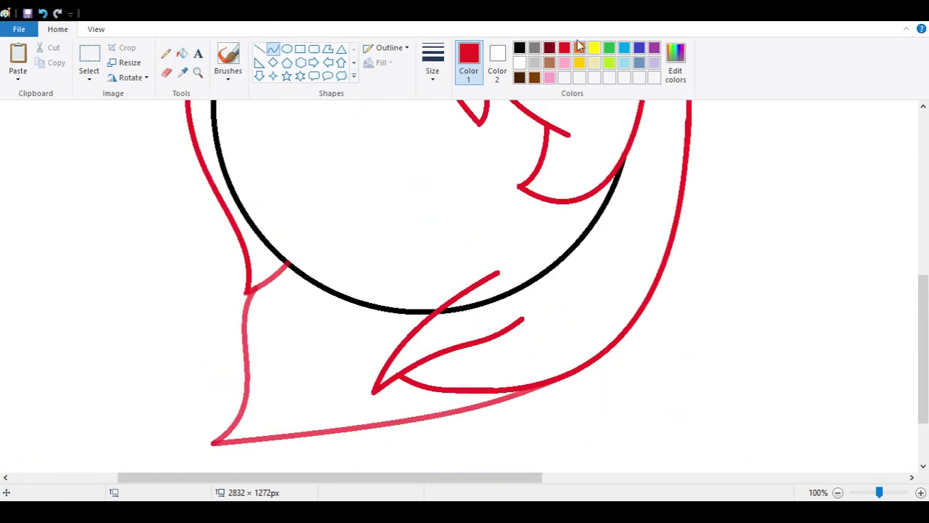
{"action": "left_click_drag", "start_coordinate": [602, 156], "coordinate": [540, 199]}
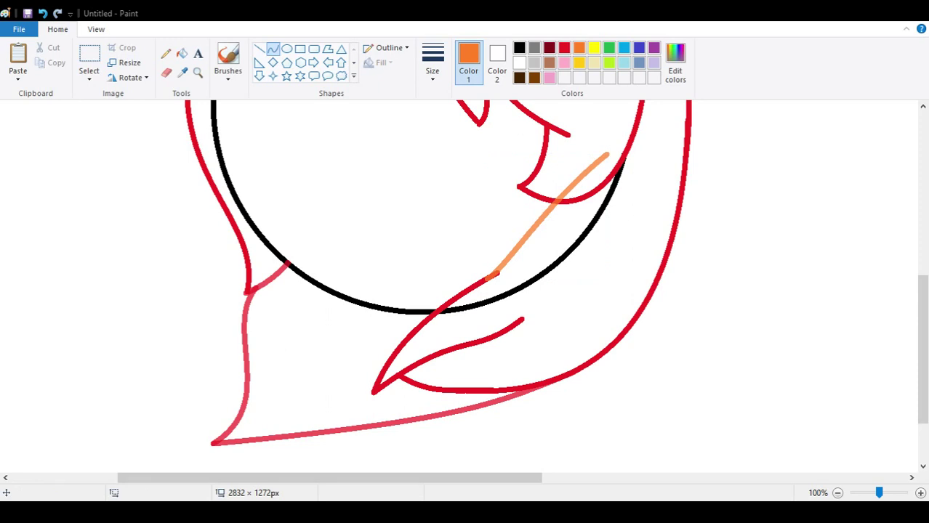
Recolour the red, orange and lighter red hair lines black and clear the circle segment behind the right cheek hair
{"action": "scroll", "coordinate": [353, 282], "scroll_direction": "up", "scroll_amount": 3}
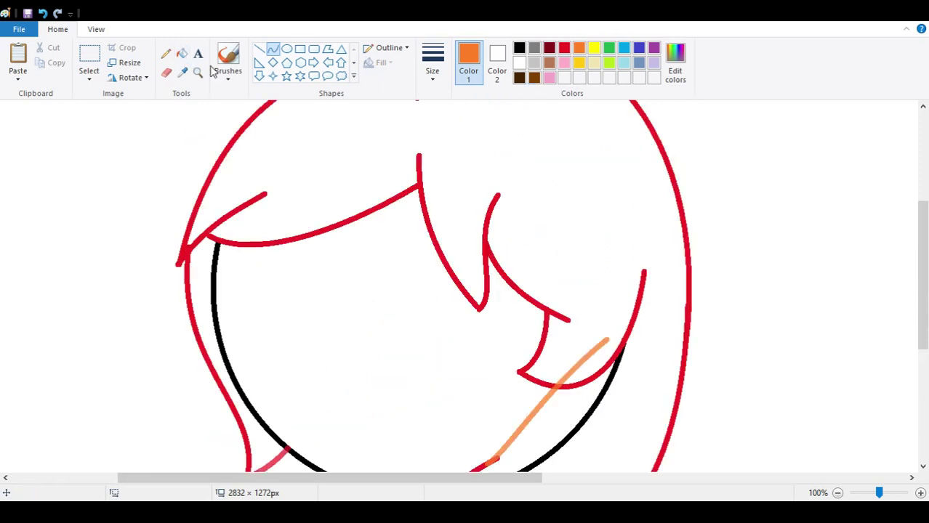
{"action": "left_click", "coordinate": [197, 72]}
{"action": "scroll", "coordinate": [584, 249], "scroll_direction": "down", "scroll_amount": 2}
{"action": "left_click", "coordinate": [585, 249]}
{"action": "right_click", "coordinate": [170, 349]}
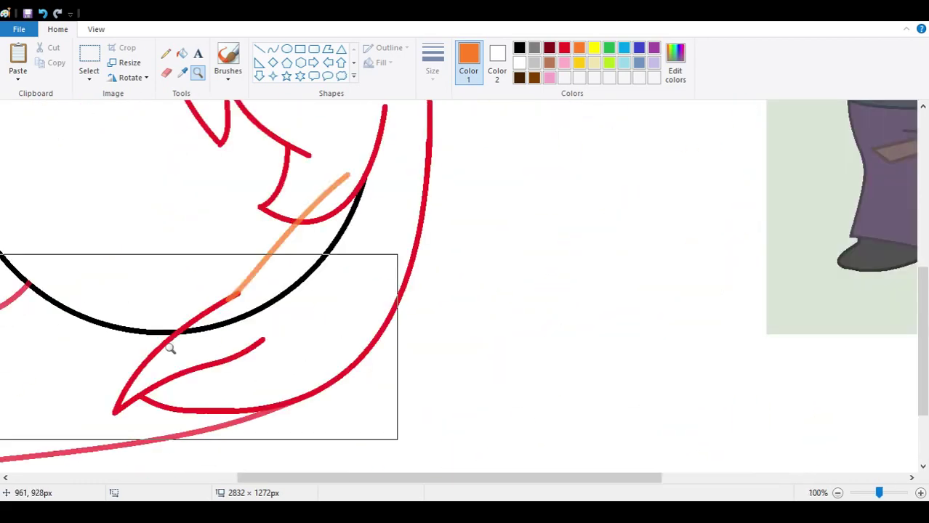
{"action": "left_click", "coordinate": [170, 349]}
{"action": "scroll", "coordinate": [408, 135], "scroll_direction": "down", "scroll_amount": 4}
{"action": "scroll", "coordinate": [305, 367], "scroll_direction": "up", "scroll_amount": 2}
{"action": "scroll", "coordinate": [355, 291], "scroll_direction": "down", "scroll_amount": 3}
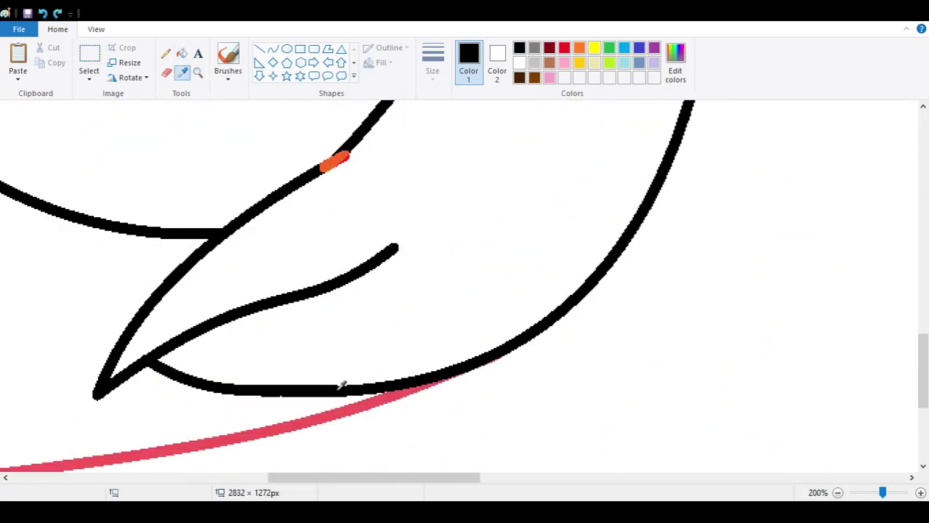
{"action": "right_click", "coordinate": [390, 392]}
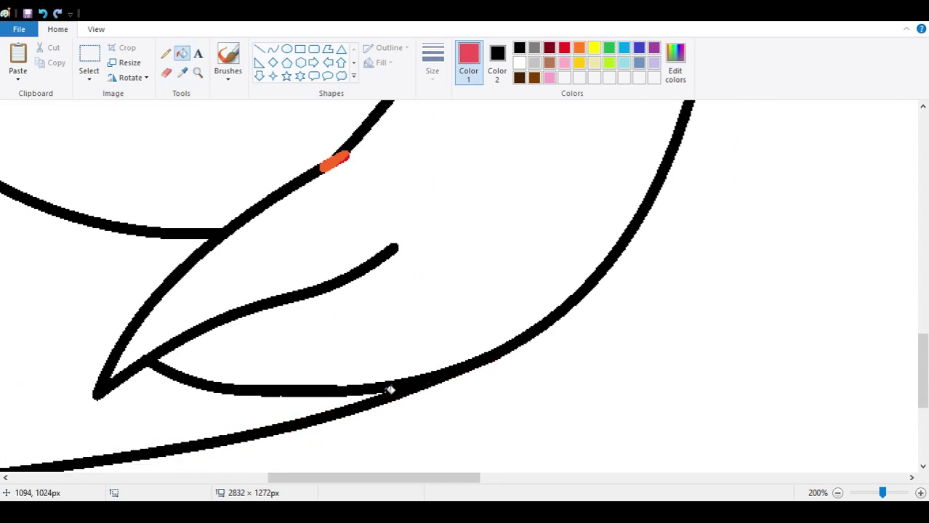
Fill the leftover orange patch at the cheek line joint black and erase the stray red pixels there
{"action": "left_click", "coordinate": [497, 64]}
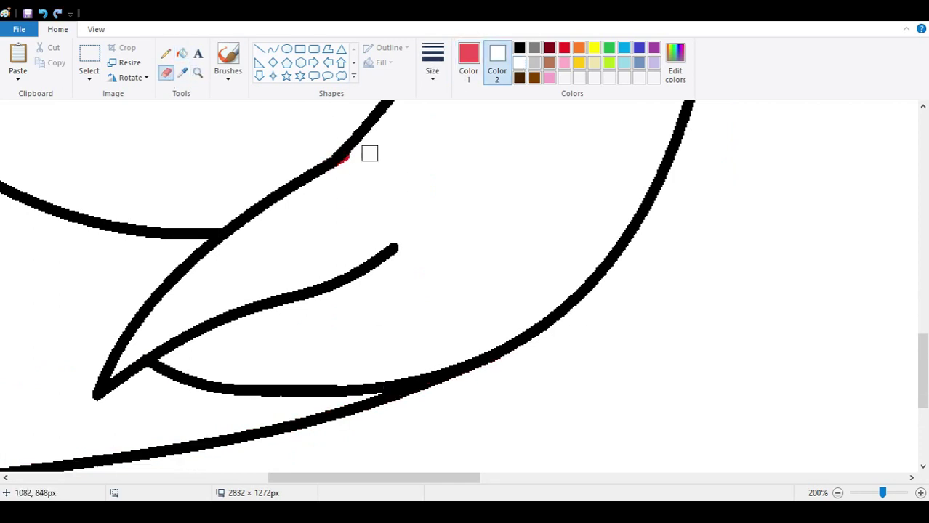
{"action": "left_click", "coordinate": [327, 162]}
{"action": "left_click", "coordinate": [590, 187]}
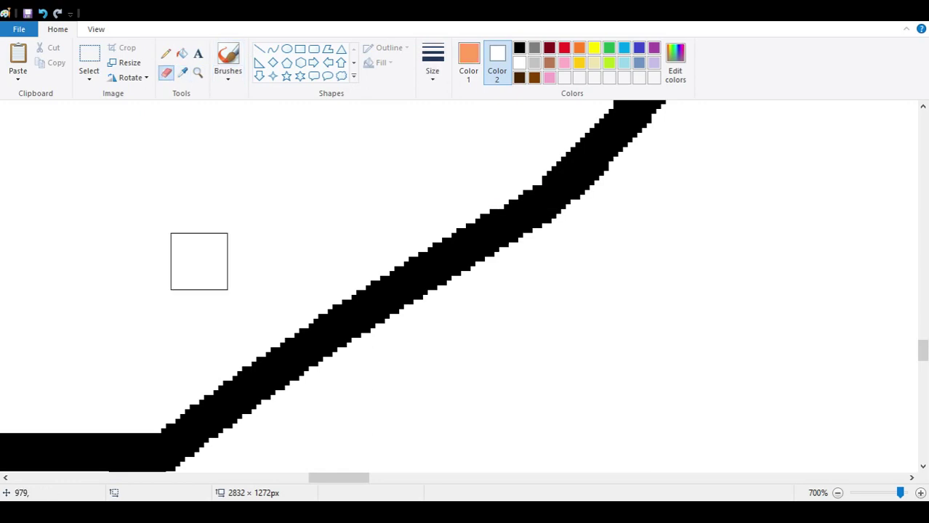
Fill the short lighter red line linking the left side strand to the jaw with black
{"action": "scroll", "coordinate": [199, 262], "scroll_direction": "down", "scroll_amount": 5, "text": "ctrl"}
{"action": "scroll", "coordinate": [284, 424], "scroll_direction": "down", "scroll_amount": 5}
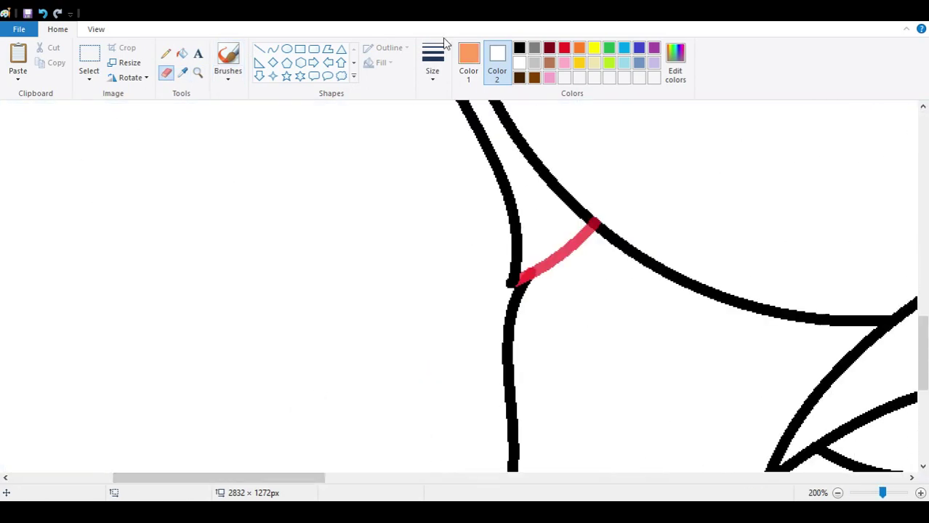
{"action": "left_click", "coordinate": [519, 48]}
{"action": "left_click_drag", "start_coordinate": [594, 222], "coordinate": [520, 276]}
Erase the stray pink pixels where the left side strand meets the short jaw line
{"action": "scroll", "coordinate": [521, 276], "scroll_direction": "up", "scroll_amount": 3, "text": "ctrl"}
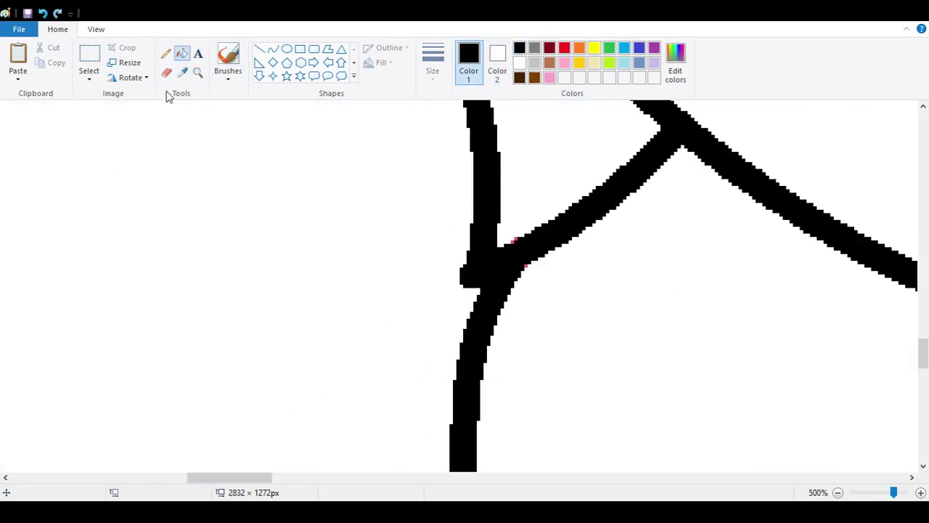
{"action": "left_click", "coordinate": [197, 72]}
{"action": "left_click", "coordinate": [178, 197]}
{"action": "left_click", "coordinate": [181, 73]}
{"action": "left_click", "coordinate": [462, 190]}
{"action": "left_click", "coordinate": [165, 73]}
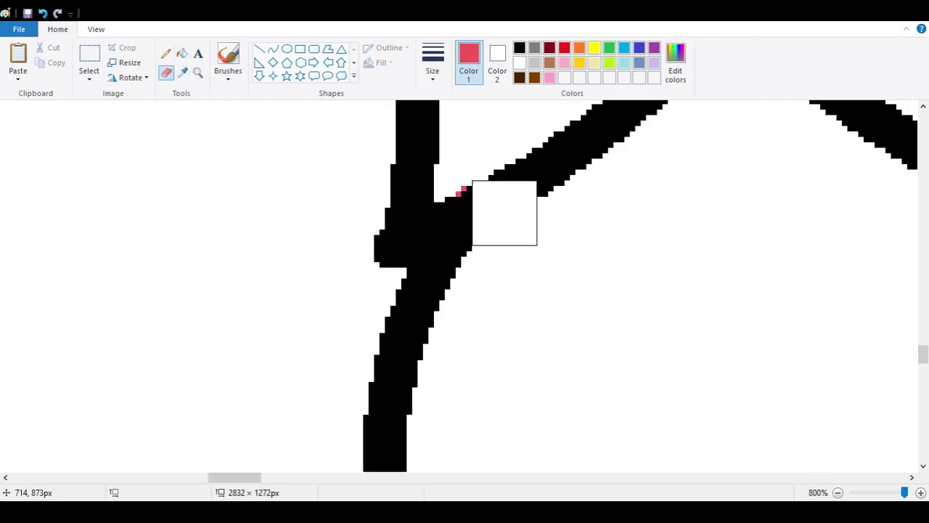
Draw a lower fringe curve in pinkish red from the central bang to the left side strand
{"action": "scroll", "coordinate": [504, 212], "scroll_direction": "down", "scroll_amount": 5, "text": "ctrl"}
{"action": "scroll", "coordinate": [284, 127], "scroll_direction": "up", "scroll_amount": 3}
{"action": "scroll", "coordinate": [224, 367], "scroll_direction": "up", "scroll_amount": 2, "text": "ctrl"}
{"action": "left_click", "coordinate": [272, 48]}
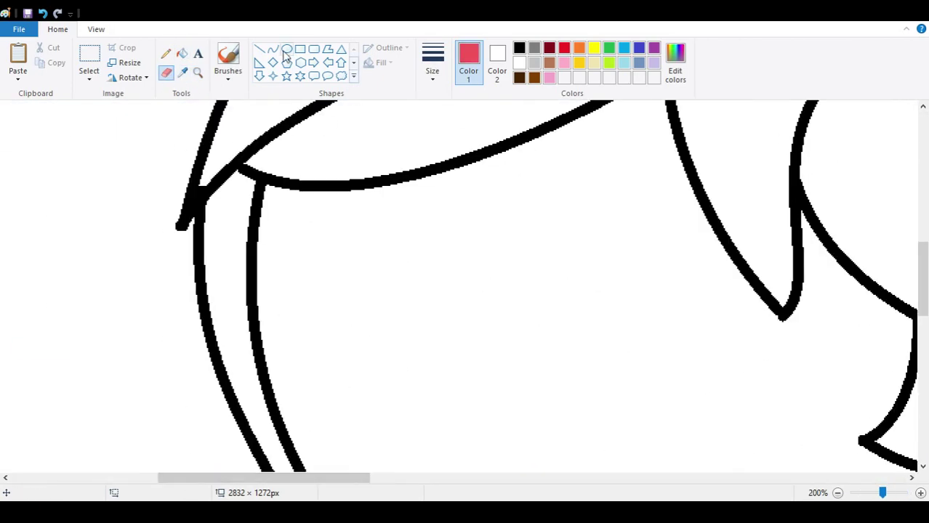
{"action": "scroll", "coordinate": [658, 269], "scroll_direction": "down", "scroll_amount": 2}
{"action": "left_click_drag", "start_coordinate": [658, 270], "coordinate": [196, 406]}
{"action": "left_click_drag", "start_coordinate": [341, 392], "coordinate": [324, 456]}
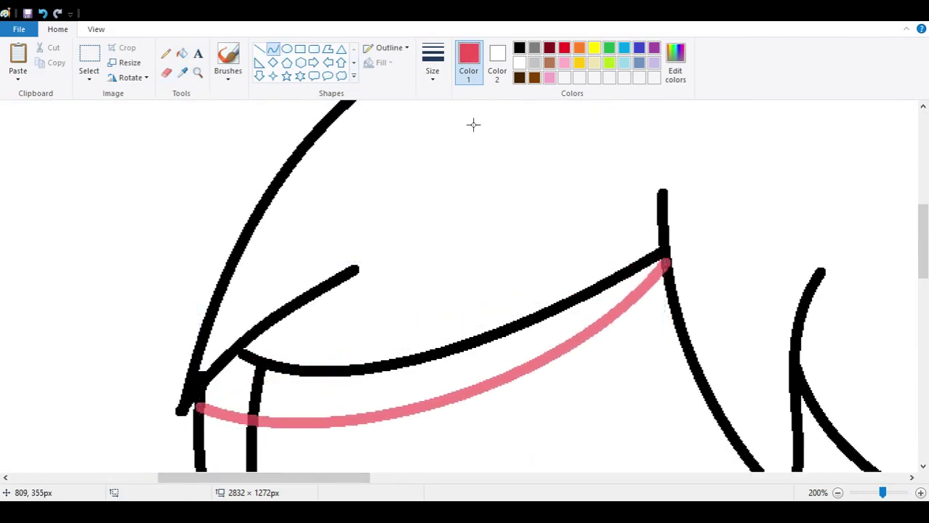
Separate the upper black fringe line from the neighbouring hair lines with thin white strokes at both ends
{"action": "left_click", "coordinate": [198, 73]}
{"action": "left_click", "coordinate": [443, 261]}
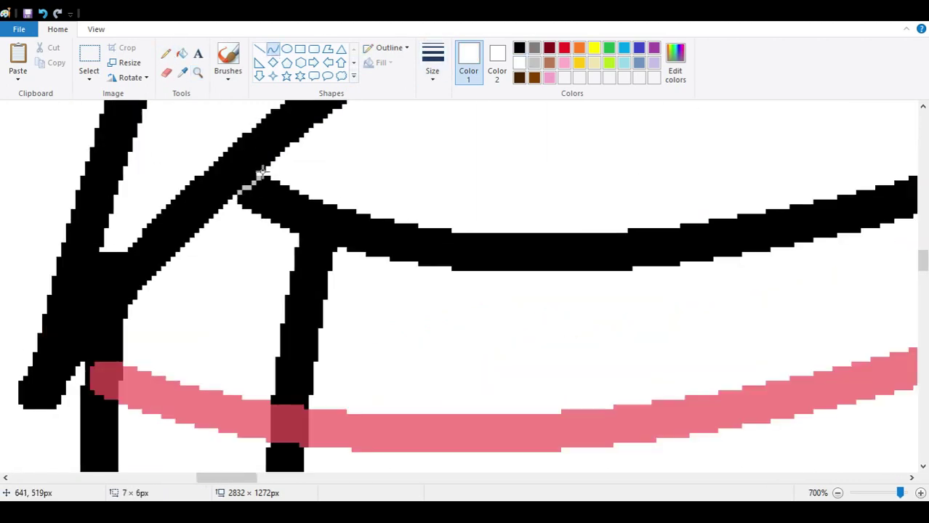
{"action": "left_click_drag", "start_coordinate": [226, 477], "coordinate": [309, 416]}
{"action": "scroll", "coordinate": [309, 416], "scroll_direction": "up", "scroll_amount": 3}
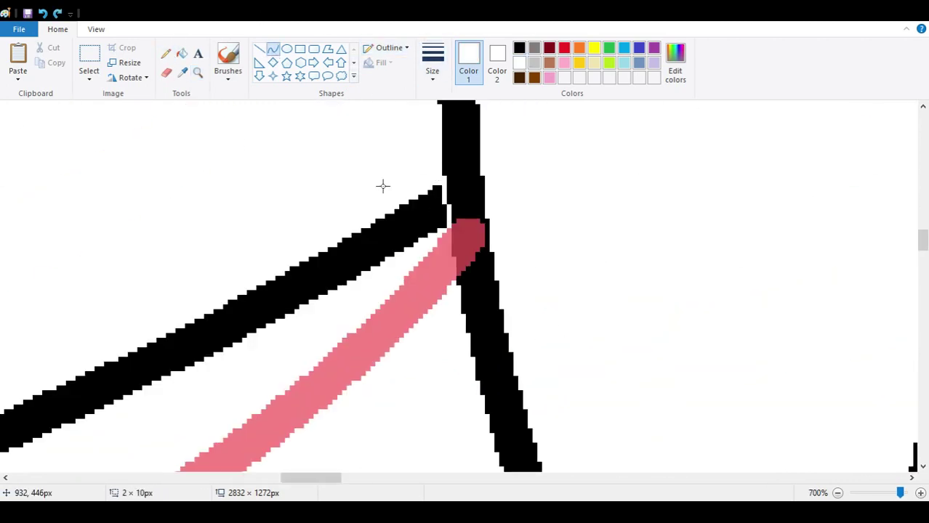
{"action": "scroll", "coordinate": [407, 276], "scroll_direction": "left", "scroll_amount": 10}
{"action": "scroll", "coordinate": [407, 277], "scroll_direction": "down", "scroll_amount": 2}
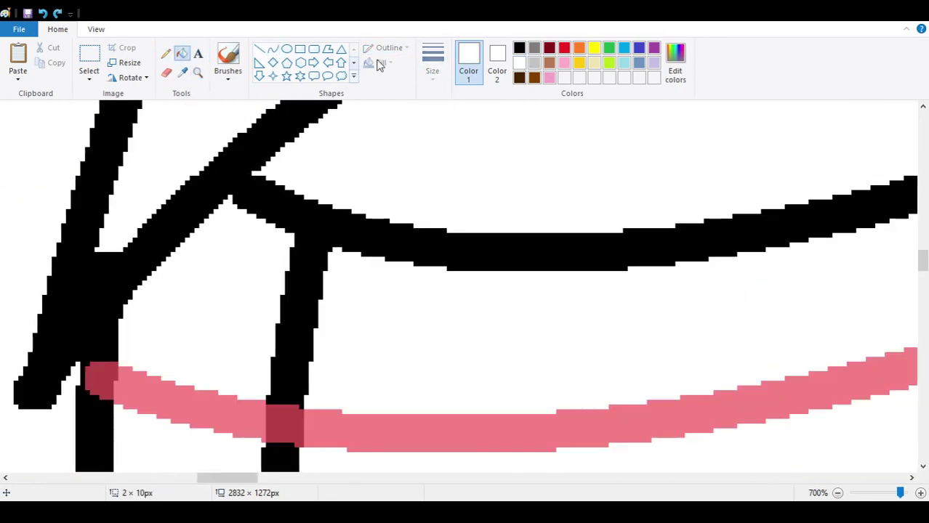
Remove the separated upper fringe line and recolour the lower pinkish fringe curve black
{"action": "left_click", "coordinate": [198, 73]}
{"action": "right_click", "coordinate": [274, 235]}
{"action": "left_click", "coordinate": [497, 225]}
{"action": "left_click", "coordinate": [34, 369]}
{"action": "scroll", "coordinate": [311, 198], "scroll_direction": "down", "scroll_amount": 2}
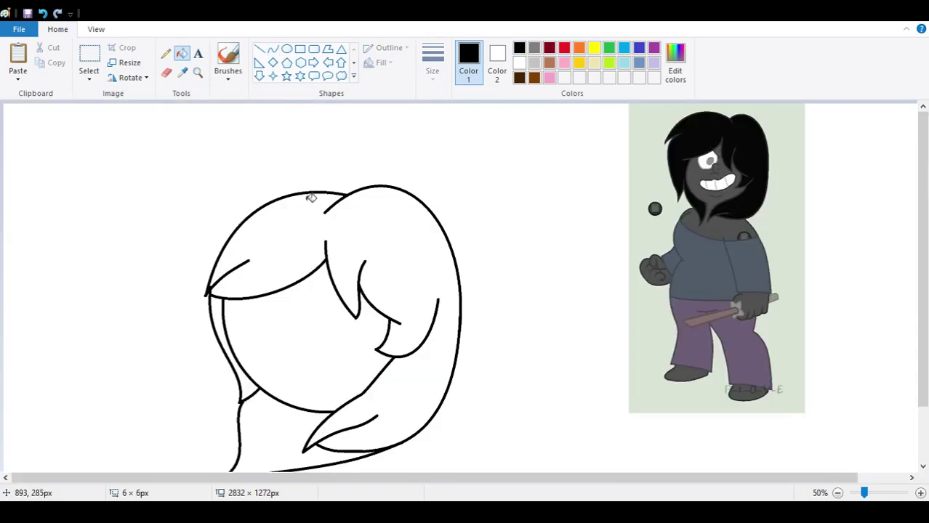
{"action": "left_click", "coordinate": [241, 277]}
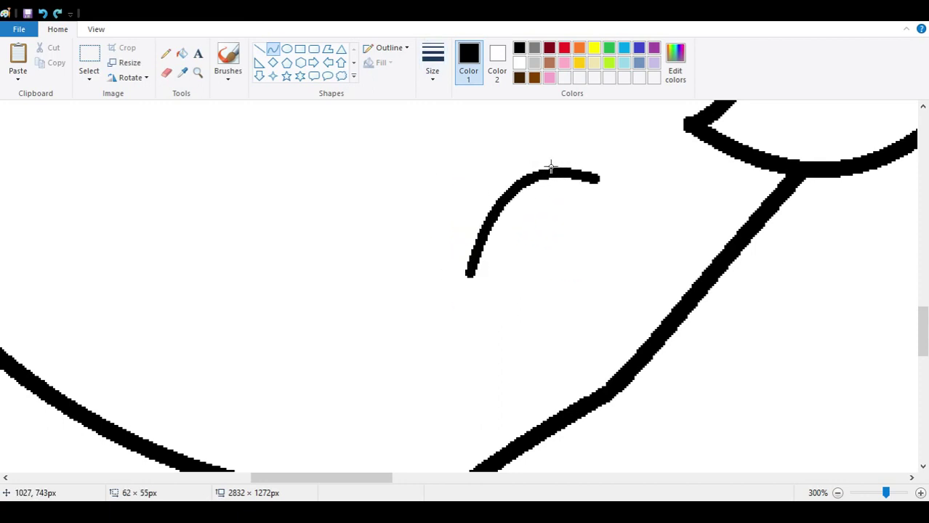
Draw a black arc about 58 by 54 px inside the face, beside the right cheek line
{"action": "mouse_move", "coordinate": [476, 273]}
{"action": "left_mouse_down"}
{"action": "mouse_move", "coordinate": [574, 203]}
{"action": "mouse_move", "coordinate": [510, 165]}
{"action": "left_mouse_up"}
{"action": "key", "text": "ctrl+z"}
{"action": "left_click_drag", "start_coordinate": [506, 268], "coordinate": [619, 196]}
{"action": "left_click_drag", "start_coordinate": [576, 163], "coordinate": [577, 156]}
{"action": "key", "text": "ctrl+z"}
{"action": "mouse_move", "coordinate": [507, 270]}
{"action": "left_mouse_down"}
{"action": "mouse_move", "coordinate": [591, 191]}
{"action": "mouse_move", "coordinate": [574, 160]}
{"action": "mouse_move", "coordinate": [608, 190]}
{"action": "left_mouse_up"}
{"action": "key", "text": "ctrl+z"}
{"action": "mouse_move", "coordinate": [557, 230]}
{"action": "left_mouse_down"}
{"action": "mouse_move", "coordinate": [579, 180]}
{"action": "mouse_move", "coordinate": [491, 157]}
{"action": "left_mouse_up"}
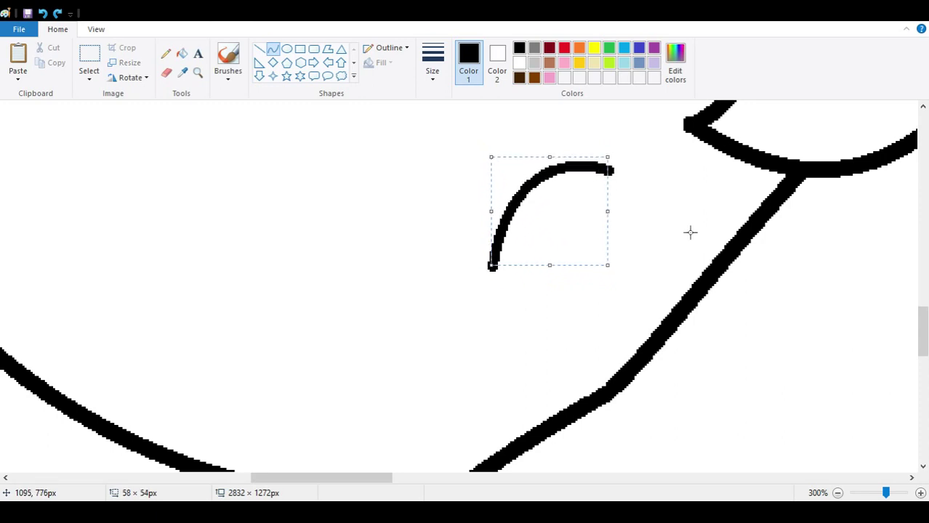
{"action": "left_click_drag", "start_coordinate": [540, 311], "coordinate": [659, 178]}
{"action": "left_click_drag", "start_coordinate": [611, 256], "coordinate": [658, 309]}
{"action": "left_click", "coordinate": [657, 309]}
{"action": "key", "text": "ctrl+z"}
Draw a small closed black loop from two curves just below the right end of the face arc
{"action": "left_click_drag", "start_coordinate": [623, 231], "coordinate": [571, 288]}
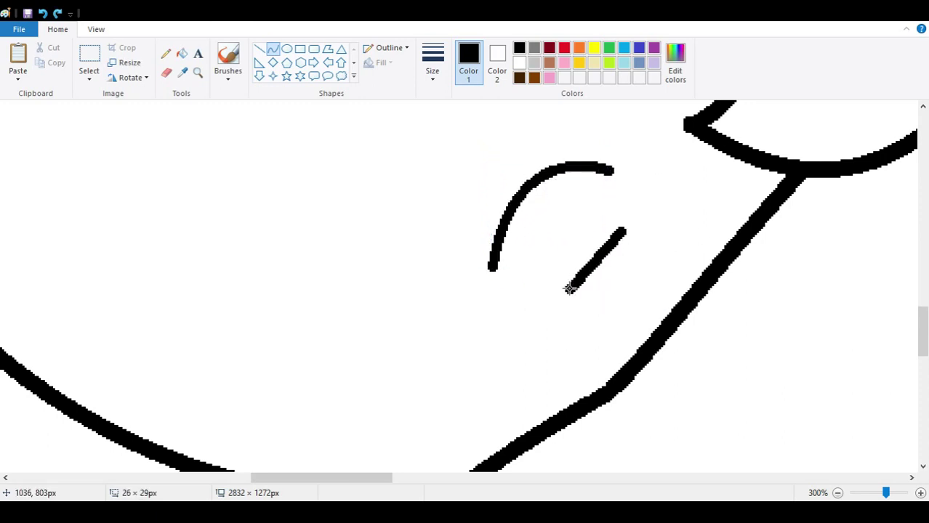
{"action": "left_click_drag", "start_coordinate": [581, 254], "coordinate": [563, 225]}
{"action": "left_click", "coordinate": [683, 193]}
{"action": "left_click_drag", "start_coordinate": [572, 290], "coordinate": [603, 305]}
{"action": "left_click_drag", "start_coordinate": [693, 220], "coordinate": [585, 330]}
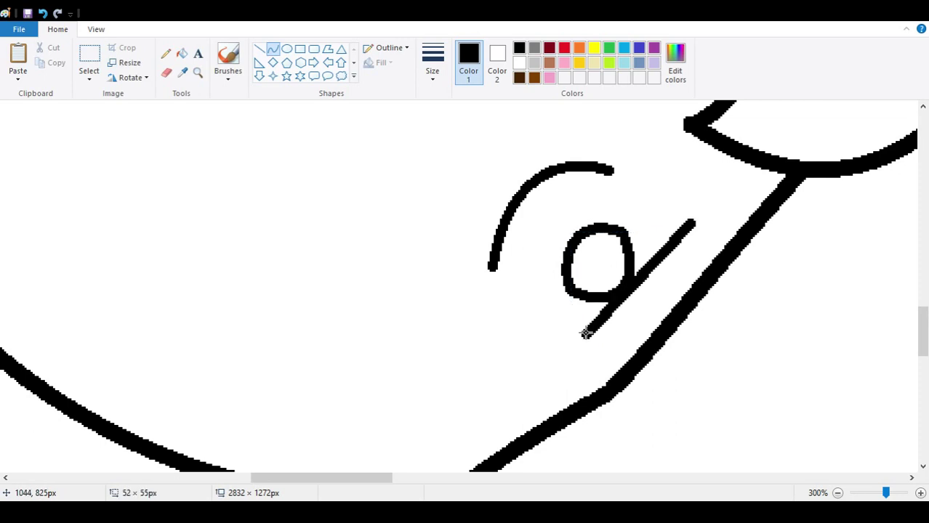
{"action": "mouse_move", "coordinate": [639, 283]}
{"action": "left_mouse_down"}
{"action": "mouse_move", "coordinate": [680, 341]}
{"action": "mouse_move", "coordinate": [659, 294]}
{"action": "left_mouse_up"}
{"action": "key", "text": "ctrl+z"}
{"action": "left_click_drag", "start_coordinate": [664, 248], "coordinate": [570, 369]}
{"action": "key", "text": "ctrl+z"}
{"action": "left_click_drag", "start_coordinate": [363, 252], "coordinate": [469, 166]}
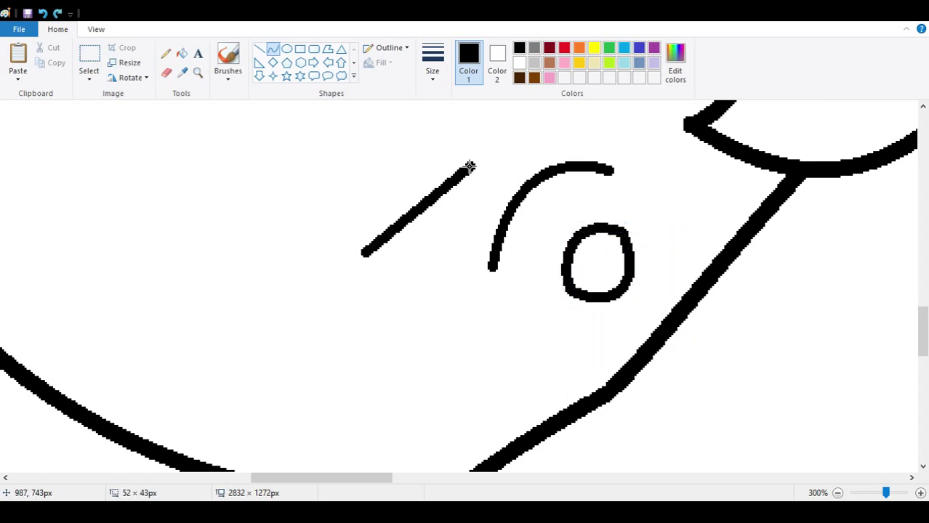
{"action": "left_click_drag", "start_coordinate": [436, 210], "coordinate": [404, 146]}
{"action": "key", "text": "ctrl+z"}
{"action": "left_click_drag", "start_coordinate": [483, 158], "coordinate": [418, 263]}
{"action": "key", "text": "ctrl+z"}
Copy the face arc, rotate the pasted copy 180 degrees and place it below the small loop
{"action": "left_click", "coordinate": [89, 58]}
{"action": "mouse_move", "coordinate": [502, 287]}
{"action": "left_mouse_down"}
{"action": "mouse_move", "coordinate": [456, 269]}
{"action": "mouse_move", "coordinate": [444, 247]}
{"action": "left_mouse_up"}
{"action": "key", "text": "ctrl+c"}
{"action": "key", "text": "ctrl+v"}
{"action": "left_click", "coordinate": [131, 77]}
{"action": "left_click", "coordinate": [149, 112]}
{"action": "left_click", "coordinate": [131, 77]}
{"action": "left_click", "coordinate": [149, 112]}
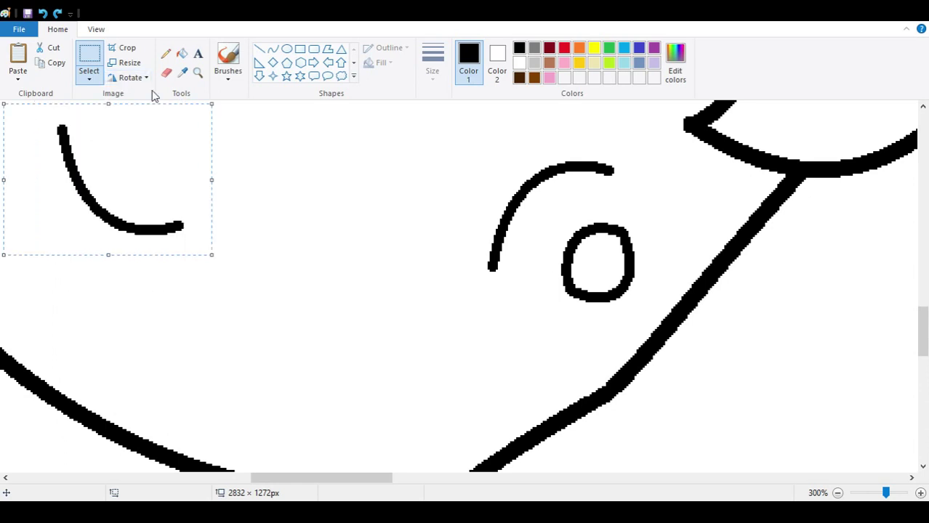
{"action": "left_click_drag", "start_coordinate": [141, 107], "coordinate": [245, 217]}
Undo and redo the paste, rotation and placement of the copied arc until it is restored below the loop
{"action": "key", "text": "ctrl+z"}
{"action": "key", "text": "ctrl+z"}
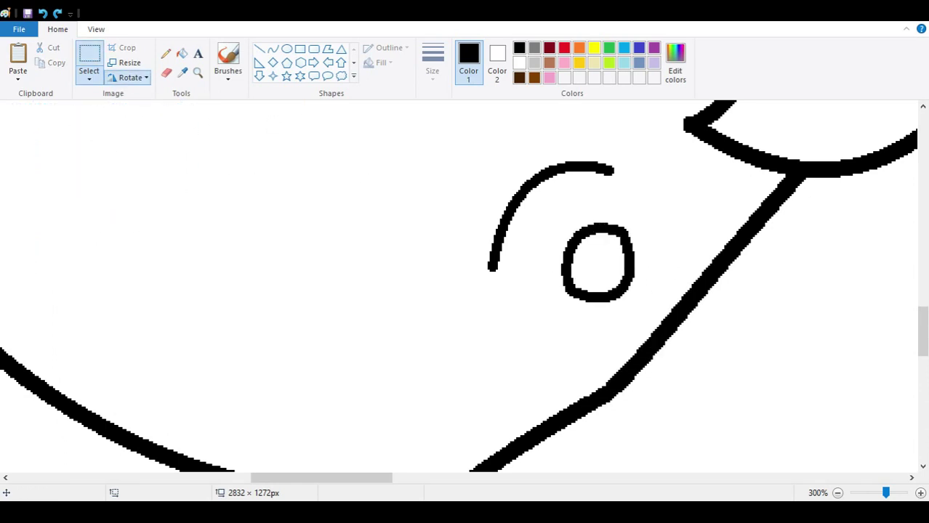
{"action": "key", "text": "ctrl+y"}
{"action": "key", "text": "ctrl+y"}
{"action": "key", "text": "ctrl+z"}
{"action": "key", "text": "ctrl+z"}
{"action": "key", "text": "ctrl+y"}
{"action": "key", "text": "ctrl+z"}
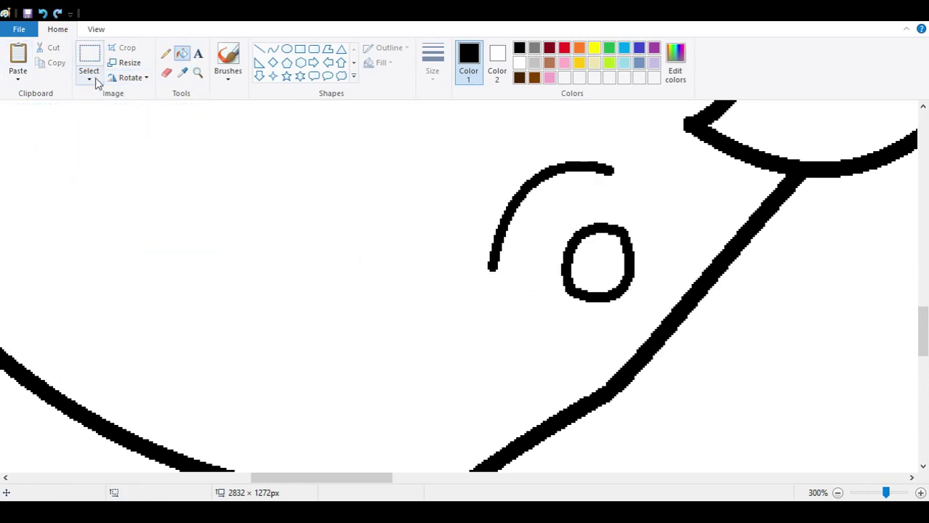
{"action": "key", "text": "ctrl+y"}
{"action": "key", "text": "ctrl+y"}
{"action": "key", "text": "ctrl+y"}
{"action": "key", "text": "ctrl+y"}
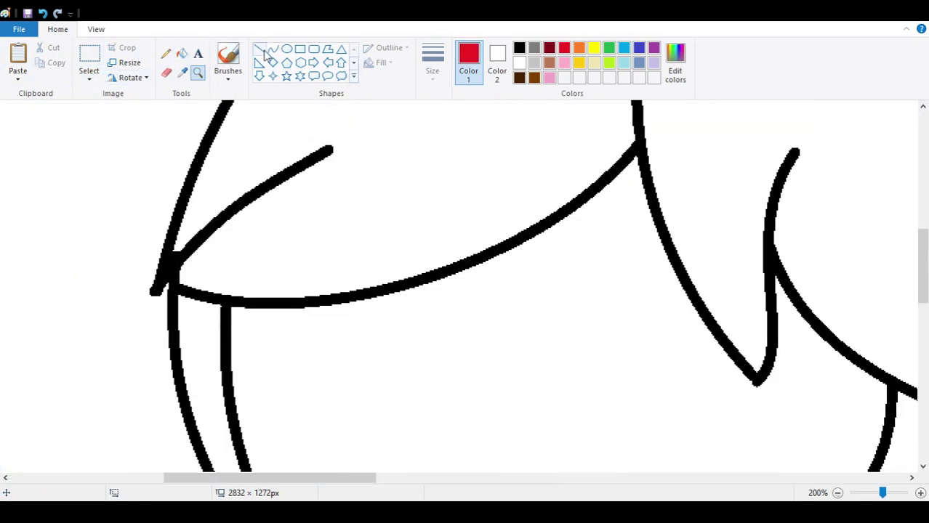
{"action": "left_click", "coordinate": [273, 49]}
{"action": "mouse_move", "coordinate": [449, 246]}
{"action": "left_mouse_down"}
{"action": "mouse_move", "coordinate": [315, 317]}
{"action": "mouse_move", "coordinate": [311, 415]}
{"action": "mouse_move", "coordinate": [468, 398]}
{"action": "left_mouse_up"}
{"action": "left_click_drag", "start_coordinate": [468, 398], "coordinate": [496, 358]}
{"action": "scroll", "coordinate": [497, 358], "scroll_direction": "down", "scroll_amount": 3}
{"action": "left_click_drag", "start_coordinate": [469, 231], "coordinate": [312, 248]}
{"action": "left_click_drag", "start_coordinate": [392, 244], "coordinate": [461, 252]}
{"action": "key", "text": "ctrl+z"}
{"action": "key", "text": "ctrl+z"}
{"action": "key", "text": "ctrl+Page_Down"}
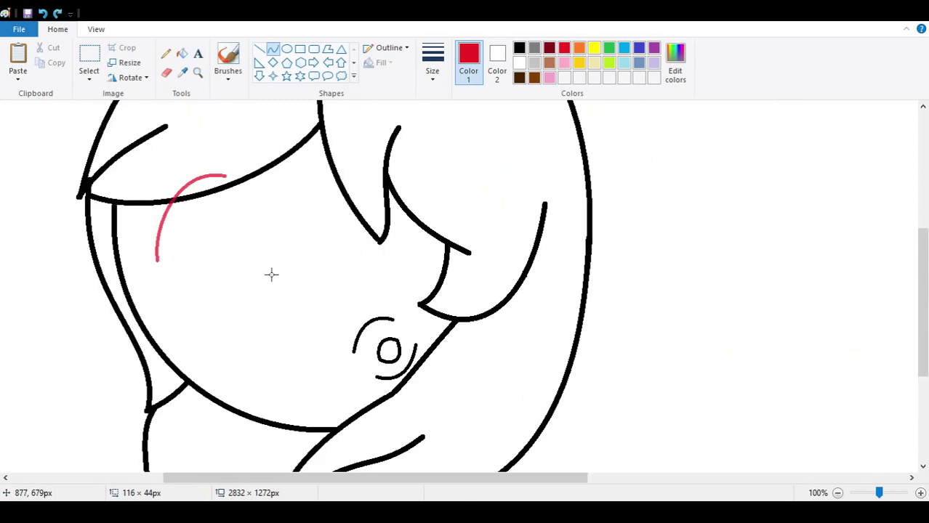
Replace the small loop between the two cheek arcs with a black curve about 60 by 69 px
{"action": "left_click", "coordinate": [197, 73]}
{"action": "left_click", "coordinate": [440, 129]}
{"action": "key", "text": "ctrl+z"}
{"action": "left_click", "coordinate": [272, 49]}
{"action": "left_click_drag", "start_coordinate": [218, 361], "coordinate": [327, 249]}
{"action": "mouse_move", "coordinate": [274, 306]}
{"action": "left_mouse_down"}
{"action": "mouse_move", "coordinate": [342, 261]}
{"action": "mouse_move", "coordinate": [411, 173]}
{"action": "mouse_move", "coordinate": [375, 172]}
{"action": "left_mouse_up"}
{"action": "left_click_drag", "start_coordinate": [346, 251], "coordinate": [375, 259]}
{"action": "left_click", "coordinate": [519, 48]}
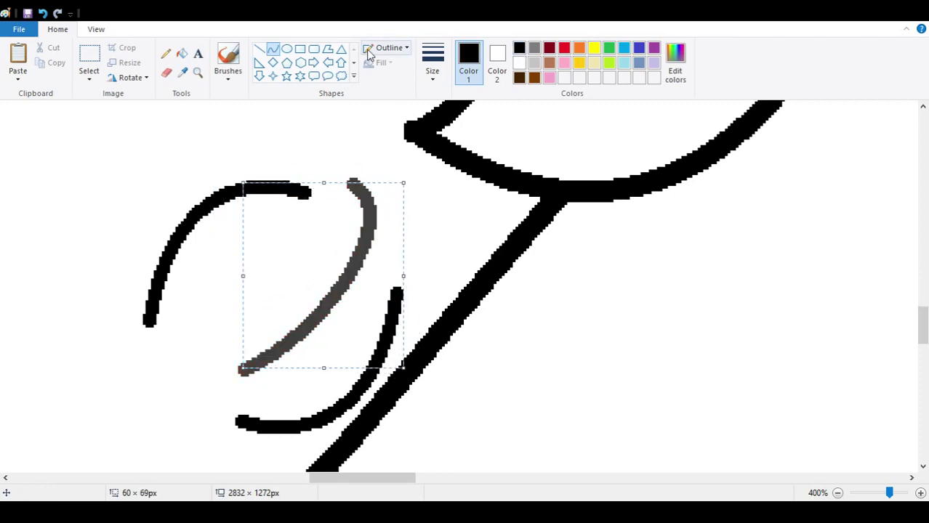
{"action": "scroll", "coordinate": [238, 415], "scroll_direction": "up", "scroll_amount": 3}
{"action": "scroll", "coordinate": [201, 471], "scroll_direction": "left", "scroll_amount": 5}
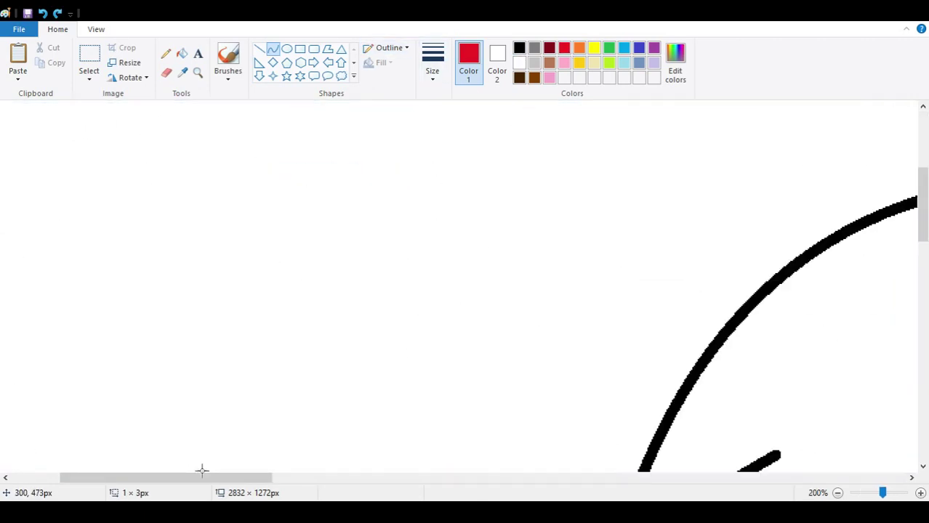
{"action": "key", "text": "ctrl+Page_Down"}
{"action": "left_click_drag", "start_coordinate": [445, 276], "coordinate": [362, 373]}
{"action": "mouse_move", "coordinate": [404, 325]}
{"action": "left_mouse_down"}
{"action": "mouse_move", "coordinate": [378, 312]}
{"action": "mouse_move", "coordinate": [483, 329]}
{"action": "left_mouse_up"}
{"action": "key", "text": "Delete"}
Try to outline a closed red oval eye across the fringe line from connected curves
{"action": "left_click_drag", "start_coordinate": [425, 332], "coordinate": [405, 305]}
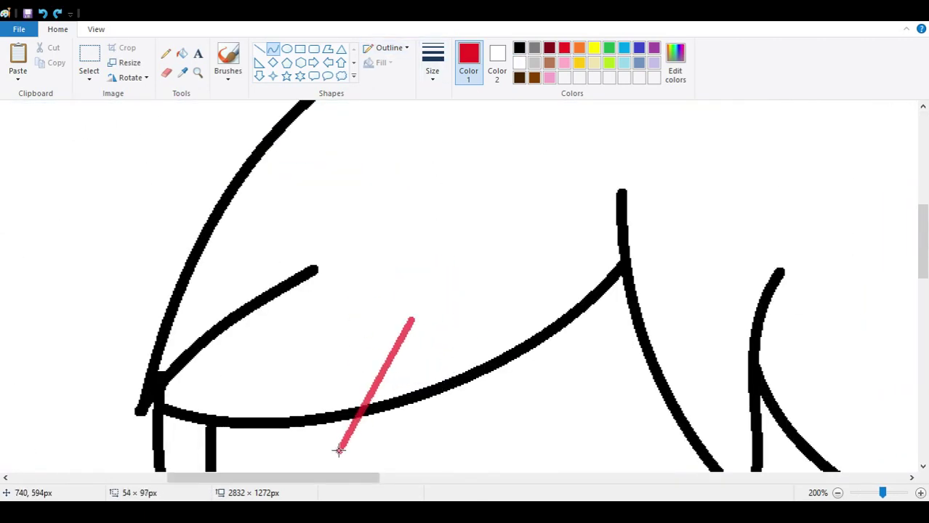
{"action": "left_click_drag", "start_coordinate": [378, 385], "coordinate": [485, 460]}
{"action": "scroll", "coordinate": [452, 316], "scroll_direction": "down", "scroll_amount": 4}
{"action": "left_click_drag", "start_coordinate": [333, 169], "coordinate": [371, 252]}
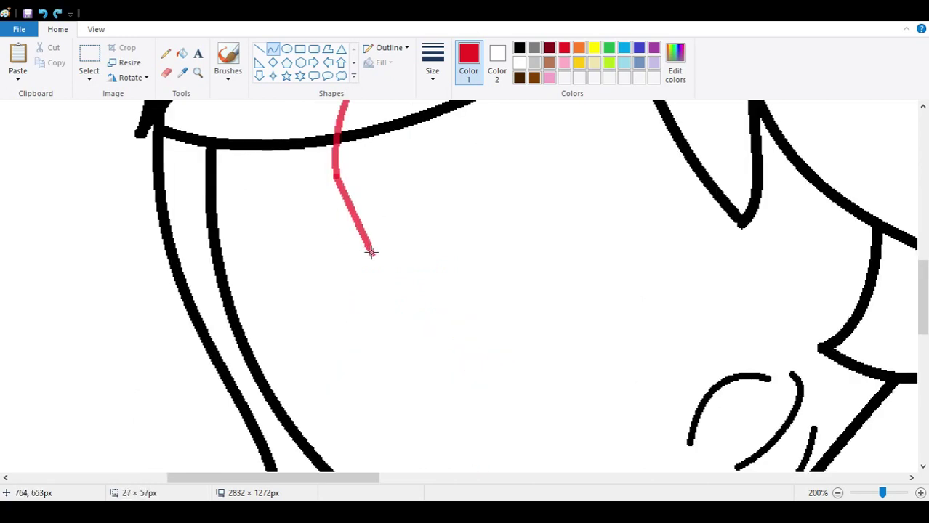
{"action": "scroll", "coordinate": [370, 252], "scroll_direction": "up", "scroll_amount": 3}
{"action": "left_click_drag", "start_coordinate": [411, 134], "coordinate": [480, 269]}
{"action": "left_click_drag", "start_coordinate": [465, 185], "coordinate": [488, 207]}
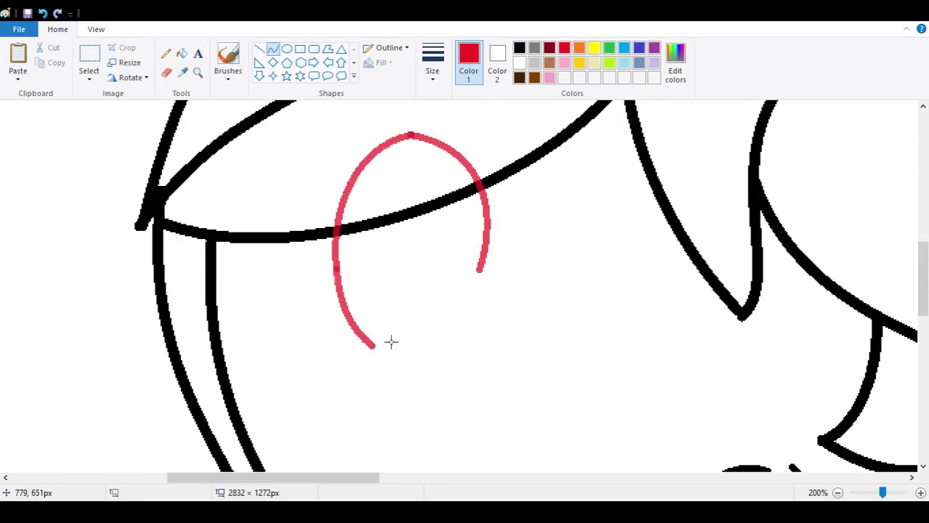
{"action": "left_click_drag", "start_coordinate": [372, 347], "coordinate": [480, 269]}
{"action": "left_click_drag", "start_coordinate": [426, 308], "coordinate": [470, 319]}
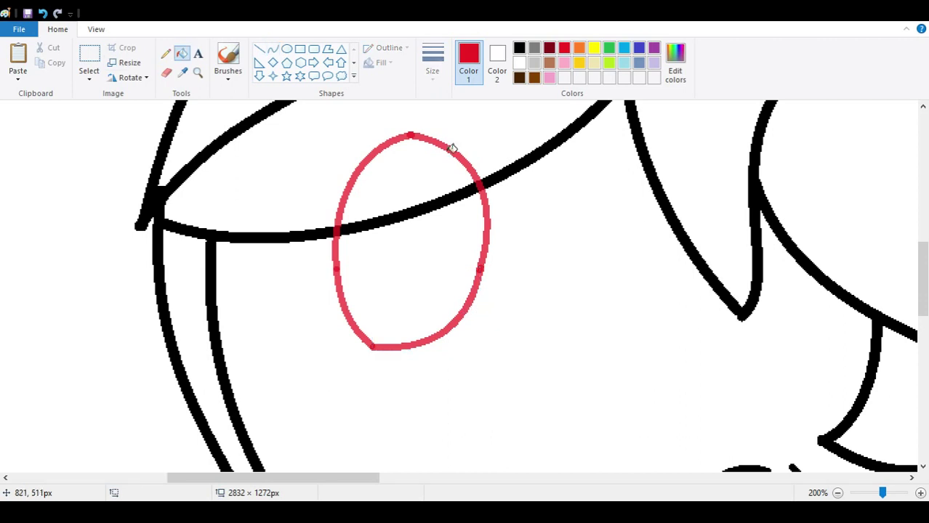
{"action": "left_click", "coordinate": [88, 65]}
{"action": "left_click_drag", "start_coordinate": [569, 383], "coordinate": [292, 114]}
{"action": "key", "text": "ctrl+c"}
{"action": "key", "text": "ctrl+v"}
{"action": "key", "text": "ctrl+z"}
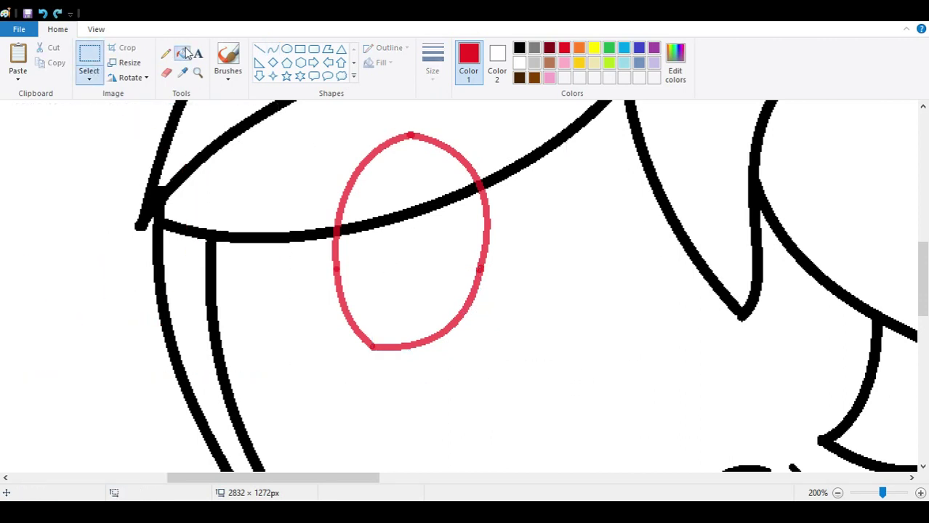
Try to cut the red oval at the fringe line and recolour its lower outline black
{"action": "left_click", "coordinate": [484, 182]}
{"action": "left_click", "coordinate": [487, 266]}
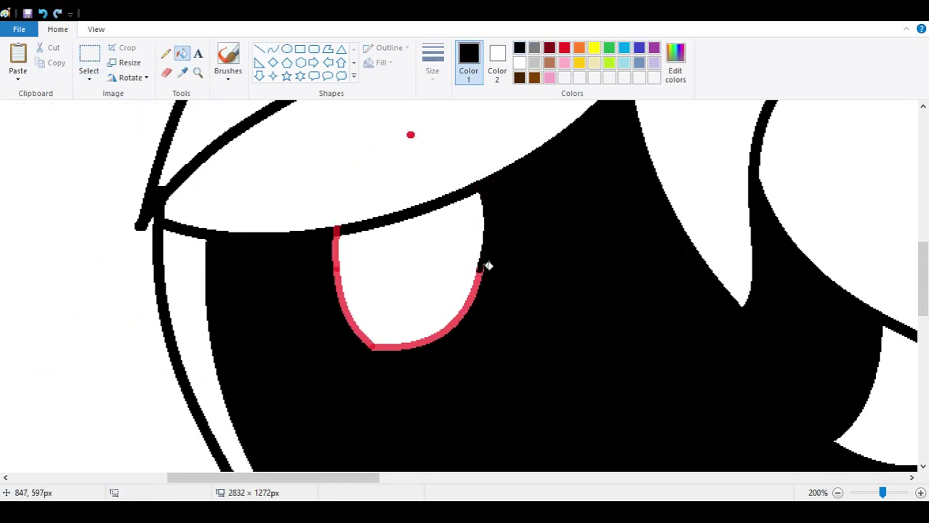
{"action": "key", "text": "ctrl+z"}
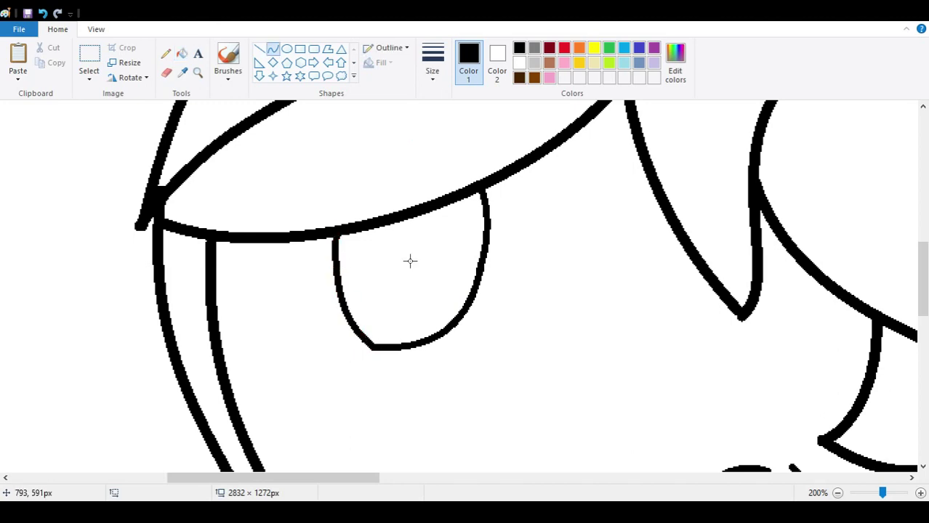
{"action": "scroll", "coordinate": [410, 261], "scroll_direction": "down", "scroll_amount": 2}
{"action": "scroll", "coordinate": [455, 248], "scroll_direction": "up", "scroll_amount": 4}
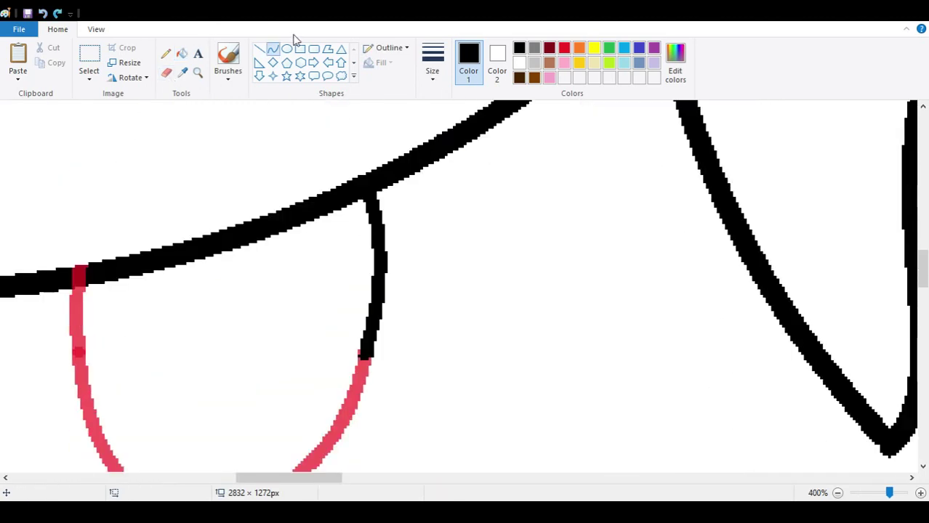
Undo the black recolouring and the red curves of the eye oval
{"action": "key", "text": "ctrl+z"}
{"action": "scroll", "coordinate": [72, 201], "scroll_direction": "down", "scroll_amount": 3}
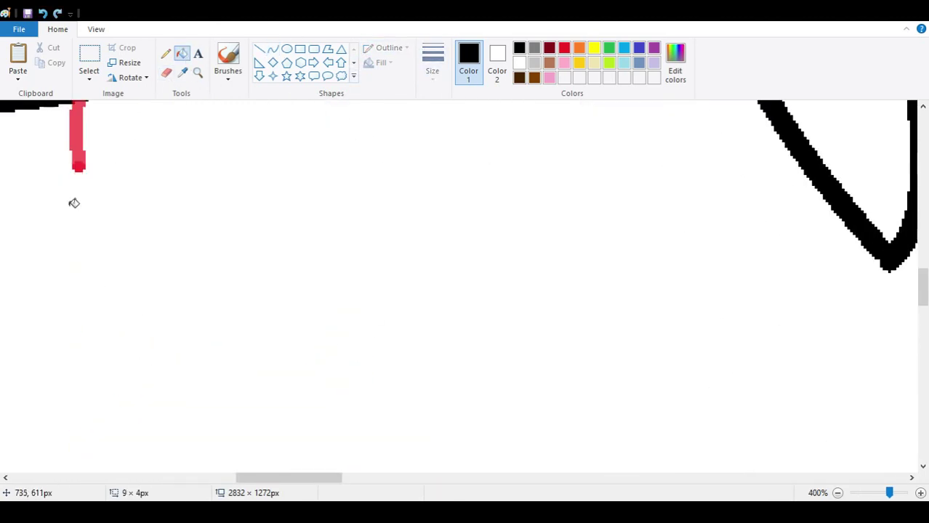
{"action": "scroll", "coordinate": [73, 200], "scroll_direction": "up", "scroll_amount": 2}
{"action": "scroll", "coordinate": [142, 427], "scroll_direction": "down", "scroll_amount": 5}
{"action": "left_click", "coordinate": [198, 72]}
{"action": "left_click", "coordinate": [151, 219]}
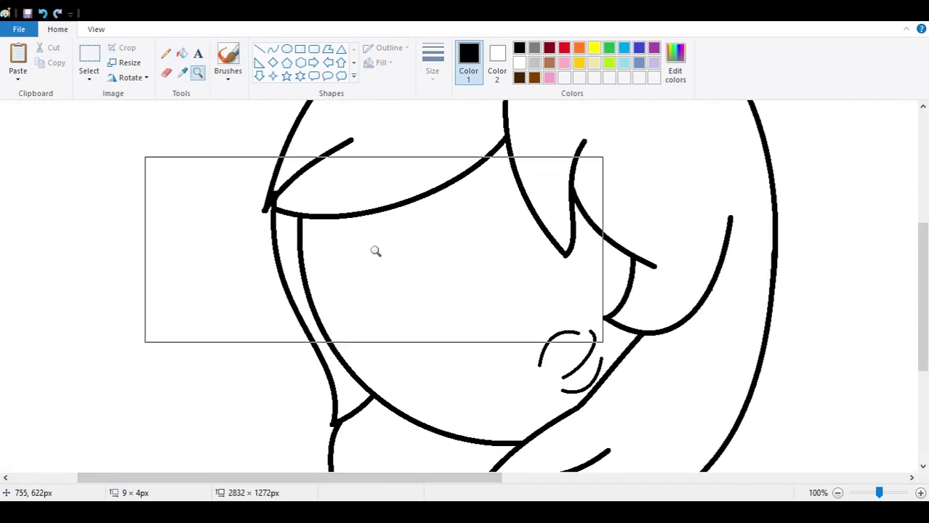
{"action": "left_click", "coordinate": [375, 249]}
{"action": "left_click_drag", "start_coordinate": [369, 158], "coordinate": [292, 389]}
{"action": "left_click_drag", "start_coordinate": [330, 274], "coordinate": [280, 327]}
{"action": "key", "text": "ctrl+z"}
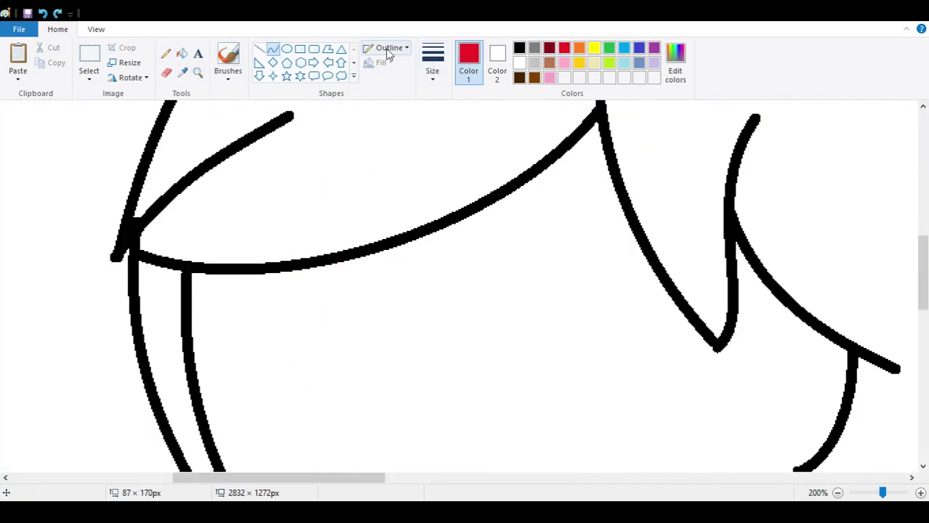
Draw the left side and the rounded top of a larger red oval eye across the fringe line
{"action": "left_click_drag", "start_coordinate": [369, 157], "coordinate": [286, 415]}
{"action": "left_click_drag", "start_coordinate": [320, 284], "coordinate": [257, 307]}
{"action": "scroll", "coordinate": [258, 307], "scroll_direction": "down", "scroll_amount": 3}
{"action": "scroll", "coordinate": [257, 306], "scroll_direction": "up", "scroll_amount": 3}
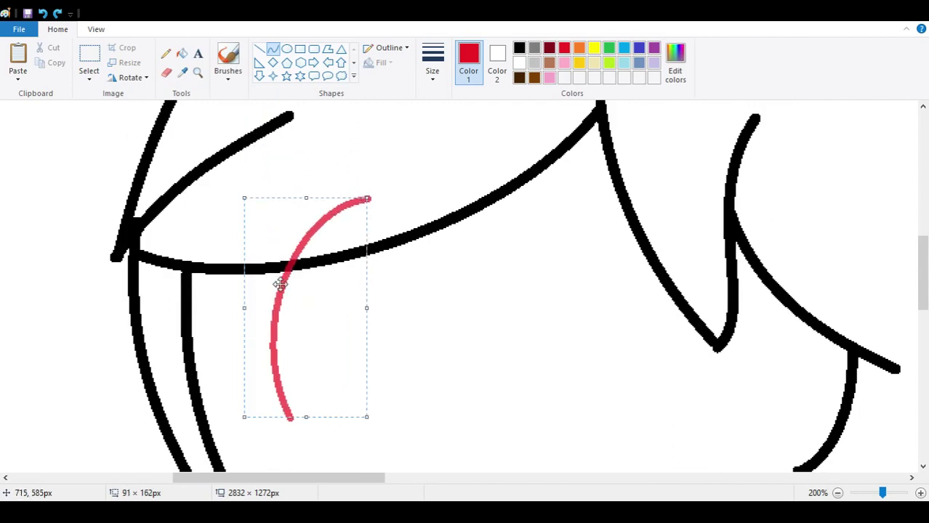
{"action": "mouse_move", "coordinate": [278, 270]}
{"action": "left_mouse_down"}
{"action": "mouse_move", "coordinate": [400, 185]}
{"action": "mouse_move", "coordinate": [411, 335]}
{"action": "mouse_move", "coordinate": [326, 181]}
{"action": "mouse_move", "coordinate": [237, 216]}
{"action": "mouse_move", "coordinate": [367, 181]}
{"action": "mouse_move", "coordinate": [438, 218]}
{"action": "mouse_move", "coordinate": [398, 160]}
{"action": "mouse_move", "coordinate": [326, 180]}
{"action": "mouse_move", "coordinate": [462, 197]}
{"action": "left_mouse_up"}
{"action": "scroll", "coordinate": [363, 254], "scroll_direction": "down", "scroll_amount": 3}
{"action": "scroll", "coordinate": [363, 254], "scroll_direction": "up", "scroll_amount": 3}
{"action": "scroll", "coordinate": [237, 215], "scroll_direction": "down", "scroll_amount": 3}
{"action": "scroll", "coordinate": [366, 182], "scroll_direction": "up", "scroll_amount": 3}
{"action": "scroll", "coordinate": [462, 197], "scroll_direction": "down", "scroll_amount": 3}
Try to close the oval's lower right side with a red curve about 107 by 77 px
{"action": "mouse_move", "coordinate": [311, 380]}
{"action": "left_mouse_down"}
{"action": "mouse_move", "coordinate": [429, 271]}
{"action": "mouse_move", "coordinate": [456, 271]}
{"action": "left_mouse_up"}
{"action": "left_click_drag", "start_coordinate": [392, 327], "coordinate": [450, 367]}
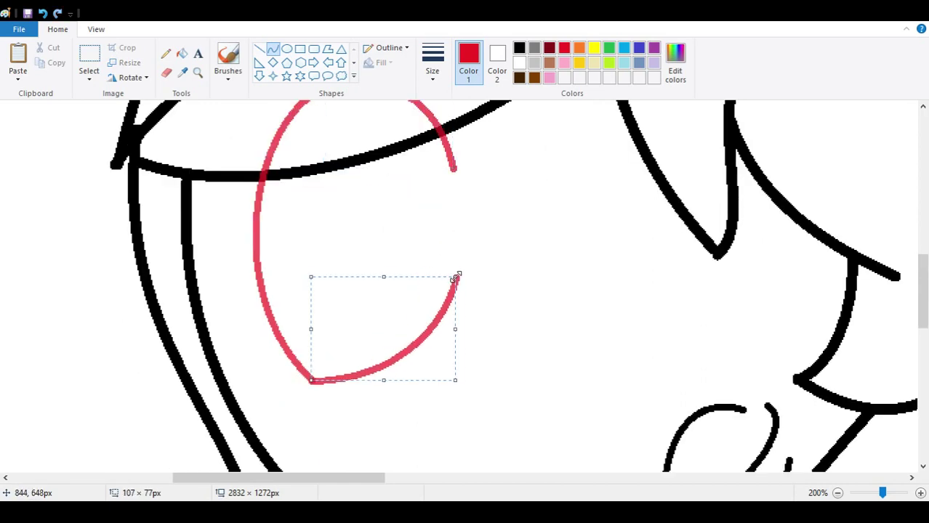
{"action": "left_click_drag", "start_coordinate": [457, 276], "coordinate": [464, 270]}
{"action": "mouse_move", "coordinate": [450, 154]}
{"action": "left_mouse_down"}
{"action": "mouse_move", "coordinate": [472, 207]}
{"action": "mouse_move", "coordinate": [447, 156]}
{"action": "left_mouse_up"}
Draw the oval's lower right curve in red, about 106 by 102 px, and join it to the upper curve
{"action": "scroll", "coordinate": [525, 218], "scroll_direction": "down", "scroll_amount": 3}
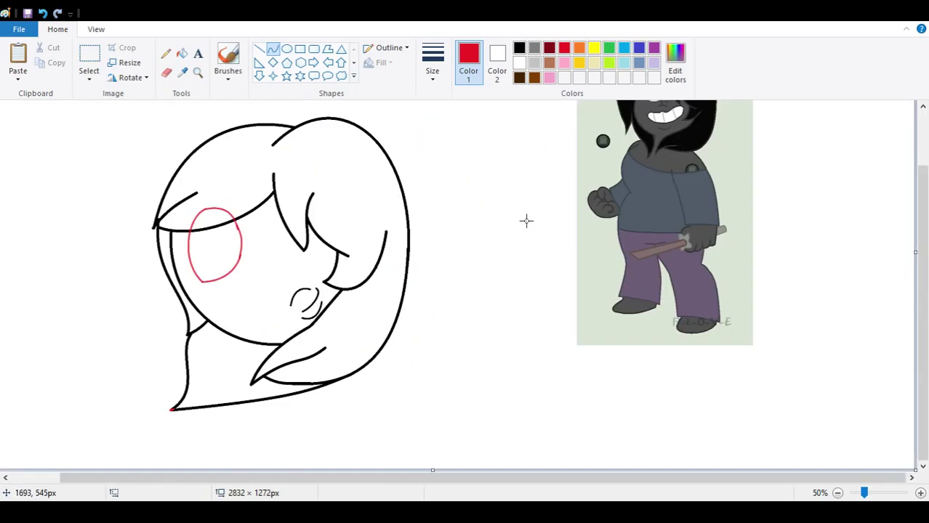
{"action": "scroll", "coordinate": [291, 290], "scroll_direction": "up", "scroll_amount": 3}
{"action": "scroll", "coordinate": [380, 363], "scroll_direction": "right", "scroll_amount": 5}
{"action": "left_click_drag", "start_coordinate": [380, 447], "coordinate": [402, 441]}
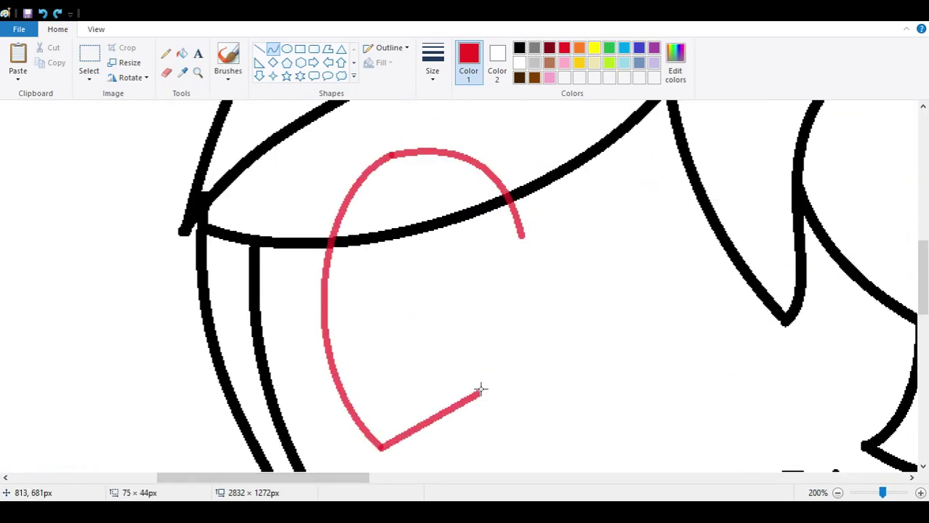
{"action": "left_click_drag", "start_coordinate": [480, 389], "coordinate": [520, 312]}
{"action": "left_click_drag", "start_coordinate": [520, 378], "coordinate": [527, 413]}
{"action": "mouse_move", "coordinate": [525, 320]}
{"action": "left_mouse_down"}
{"action": "mouse_move", "coordinate": [519, 296]}
{"action": "mouse_move", "coordinate": [522, 309]}
{"action": "left_mouse_up"}
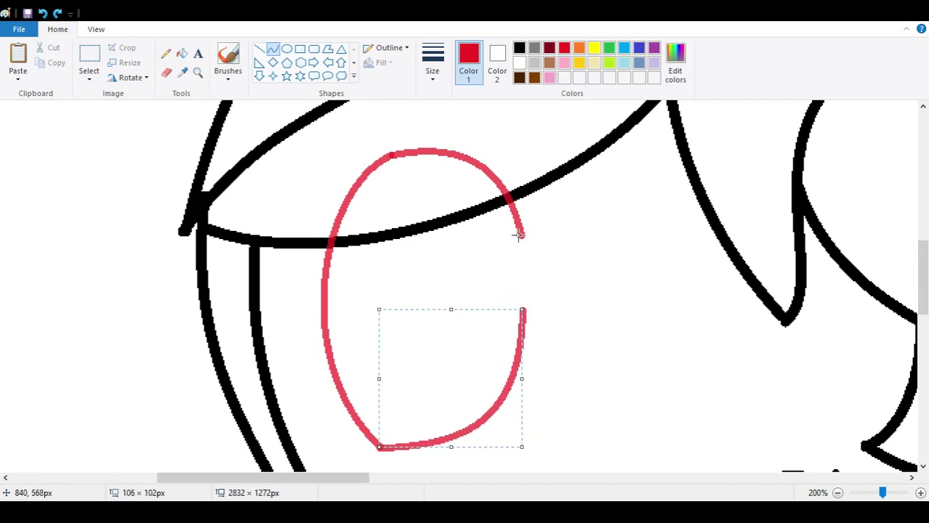
{"action": "left_click_drag", "start_coordinate": [518, 234], "coordinate": [522, 331]}
{"action": "left_click_drag", "start_coordinate": [522, 291], "coordinate": [526, 291]}
Erase the part of the red oval that lies above the fringe curve
{"action": "left_click", "coordinate": [197, 72]}
{"action": "left_click", "coordinate": [414, 327]}
{"action": "left_click", "coordinate": [313, 246]}
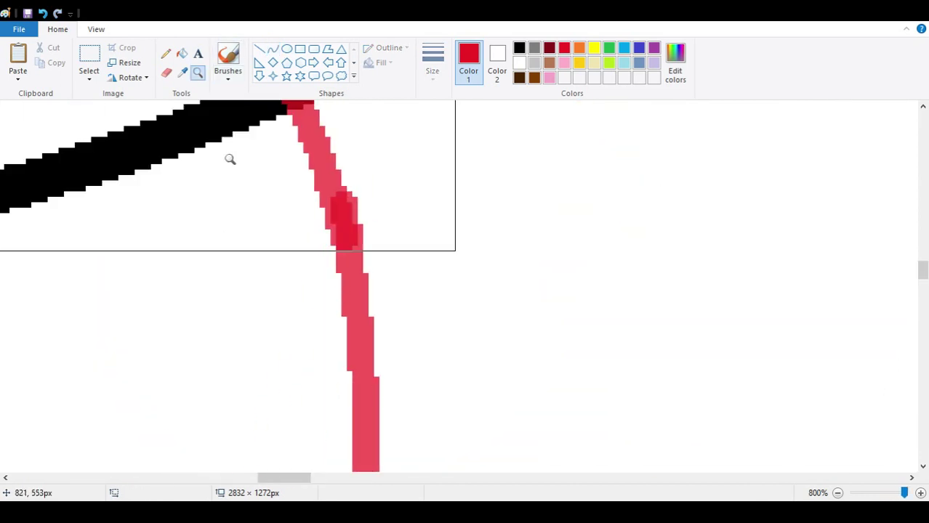
{"action": "left_click", "coordinate": [181, 53]}
{"action": "scroll", "coordinate": [151, 156], "scroll_direction": "down", "scroll_amount": 5}
Fill the remaining red eye outline and its overlaps with the fringe line black
{"action": "left_click", "coordinate": [520, 48]}
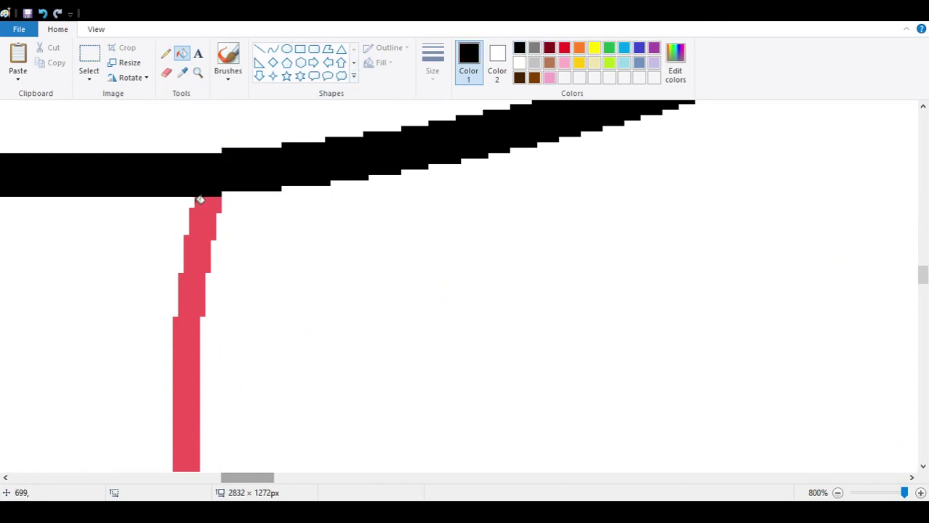
{"action": "scroll", "coordinate": [394, 240], "scroll_direction": "down", "scroll_amount": 5}
{"action": "scroll", "coordinate": [494, 426], "scroll_direction": "up", "scroll_amount": 3}
{"action": "scroll", "coordinate": [494, 426], "scroll_direction": "right", "scroll_amount": 3}
{"action": "scroll", "coordinate": [659, 348], "scroll_direction": "up", "scroll_amount": 4}
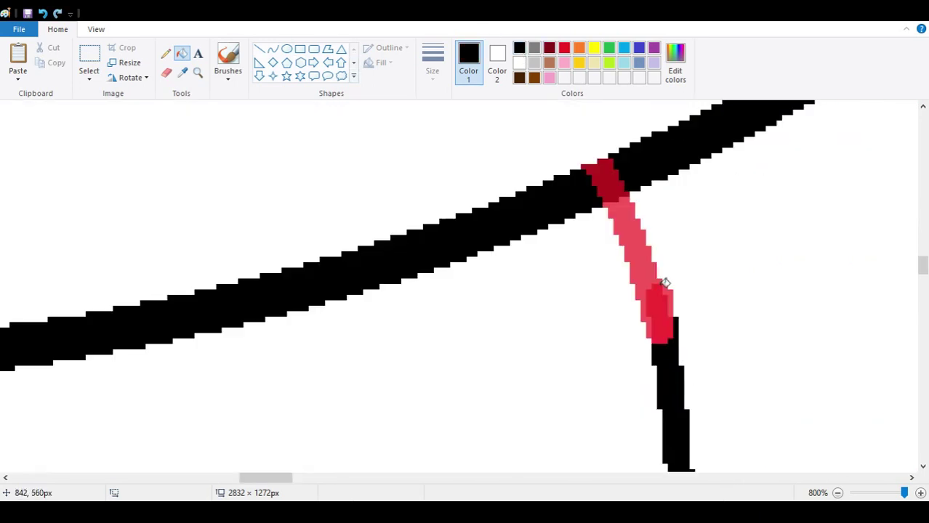
{"action": "left_click", "coordinate": [663, 309]}
{"action": "left_click", "coordinate": [607, 182]}
{"action": "scroll", "coordinate": [270, 441], "scroll_direction": "right", "scroll_amount": 3}
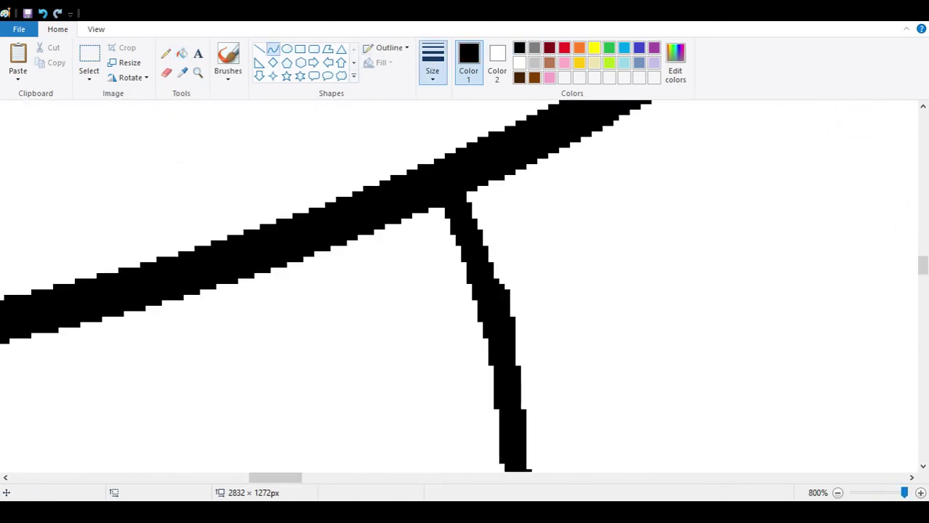
Draw a black curve about 31 by 162 px down the inside of the eye and fill the area right of it black
{"action": "left_click", "coordinate": [273, 49]}
{"action": "scroll", "coordinate": [288, 318], "scroll_direction": "down", "scroll_amount": 3}
{"action": "scroll", "coordinate": [338, 209], "scroll_direction": "down", "scroll_amount": 3}
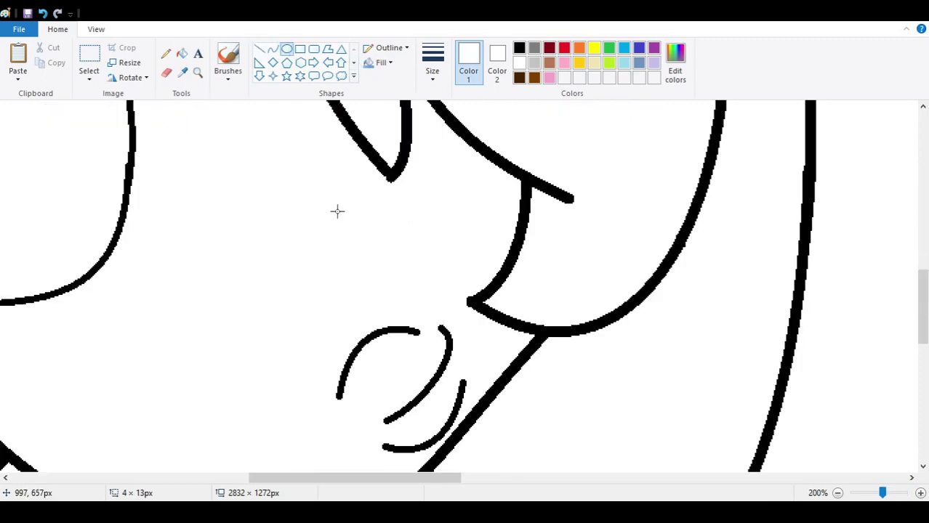
{"action": "scroll", "coordinate": [207, 402], "scroll_direction": "down", "scroll_amount": 3}
{"action": "scroll", "coordinate": [285, 472], "scroll_direction": "up", "scroll_amount": 1}
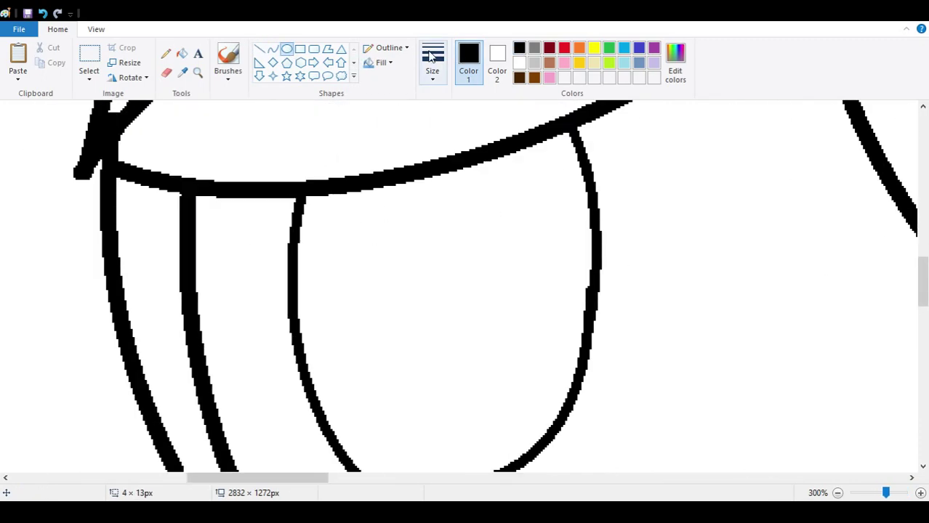
{"action": "left_click_drag", "start_coordinate": [442, 165], "coordinate": [591, 395]}
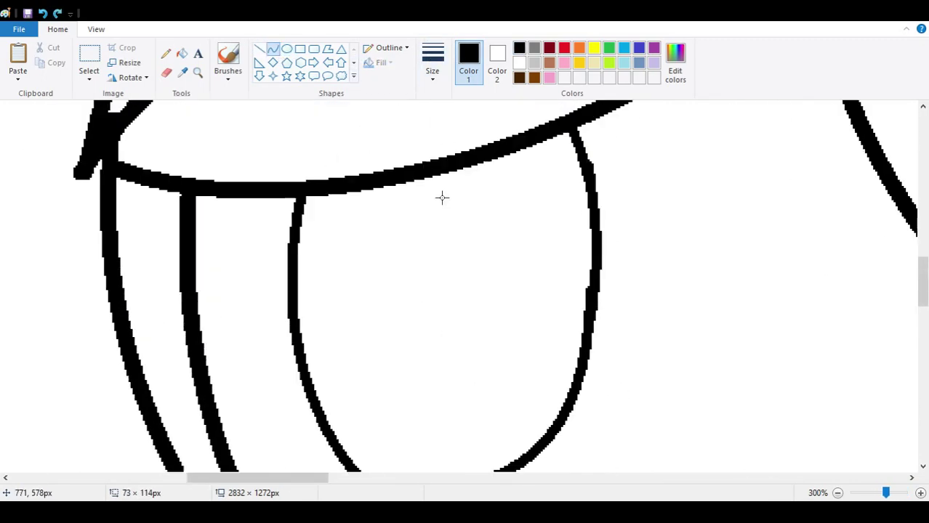
{"action": "left_click_drag", "start_coordinate": [442, 197], "coordinate": [437, 394]}
{"action": "left_click_drag", "start_coordinate": [429, 291], "coordinate": [409, 266]}
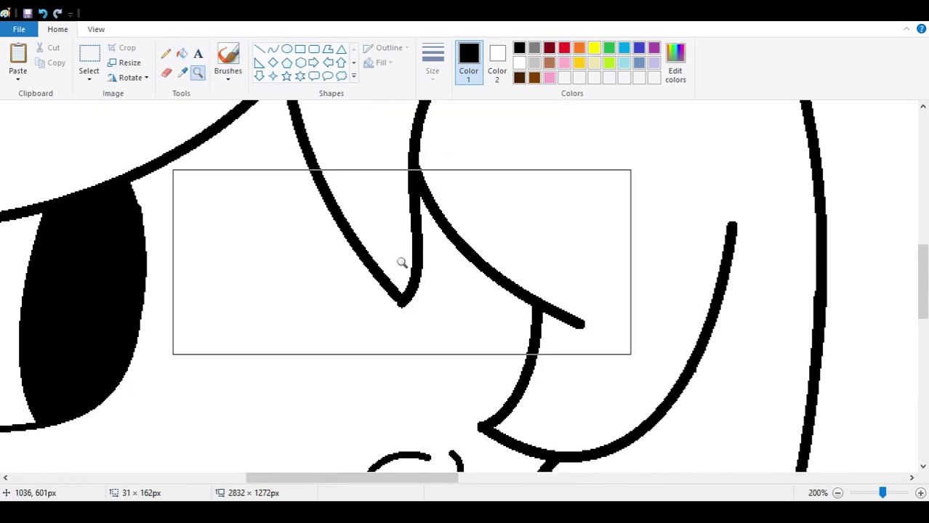
{"action": "left_click", "coordinate": [402, 261]}
{"action": "left_click", "coordinate": [273, 48]}
{"action": "left_click_drag", "start_coordinate": [371, 477], "coordinate": [182, 481]}
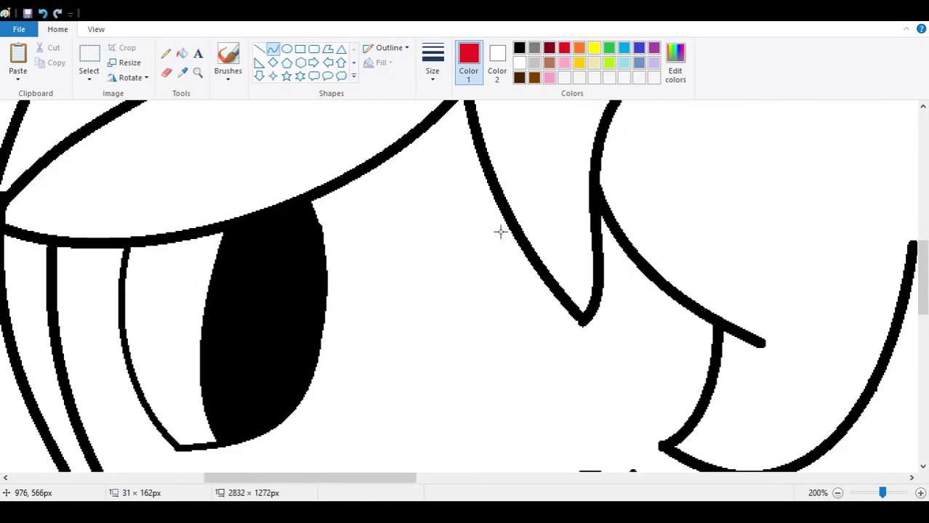
{"action": "left_click_drag", "start_coordinate": [493, 155], "coordinate": [568, 363]}
{"action": "key", "text": "ctrl+z"}
Try to retrace the fringe's lower edge beside the pupil with a thicker red curve
{"action": "scroll", "coordinate": [83, 268], "scroll_direction": "up", "scroll_amount": 2}
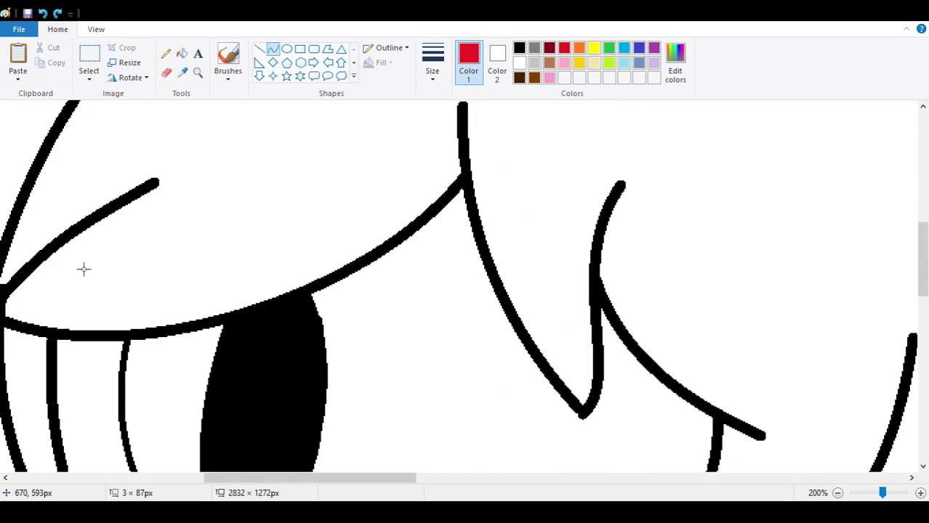
{"action": "scroll", "coordinate": [396, 208], "scroll_direction": "down", "scroll_amount": 4}
{"action": "scroll", "coordinate": [395, 207], "scroll_direction": "up", "scroll_amount": 4}
{"action": "left_click_drag", "start_coordinate": [460, 104], "coordinate": [510, 311]}
{"action": "key", "text": "ctrl+z"}
{"action": "mouse_move", "coordinate": [465, 178]}
{"action": "left_mouse_down"}
{"action": "mouse_move", "coordinate": [275, 304]}
{"action": "mouse_move", "coordinate": [400, 243]}
{"action": "left_mouse_up"}
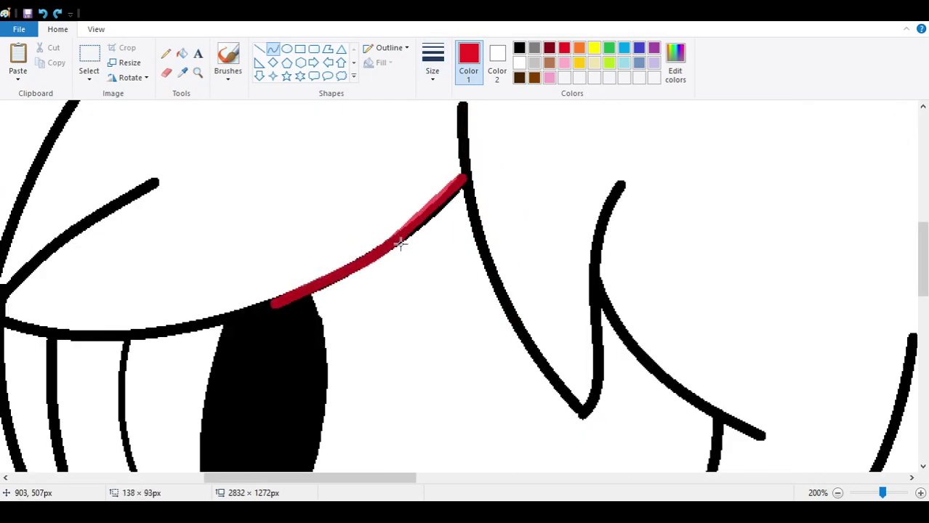
{"action": "left_click", "coordinate": [401, 243]}
Retrace the left eye's outer edge with a thicker red curve about 50 by 149 px and its lower edge with one about 42 by 9 px
{"action": "scroll", "coordinate": [400, 242], "scroll_direction": "up", "scroll_amount": 1}
{"action": "mouse_move", "coordinate": [269, 102]}
{"action": "left_mouse_down"}
{"action": "mouse_move", "coordinate": [356, 421]}
{"action": "mouse_move", "coordinate": [244, 312]}
{"action": "left_mouse_up"}
{"action": "scroll", "coordinate": [245, 313], "scroll_direction": "up", "scroll_amount": 1}
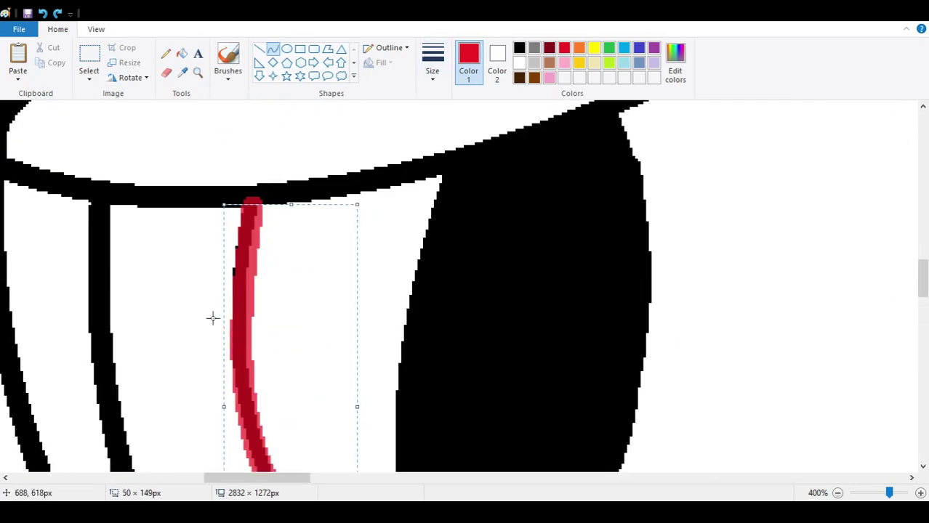
{"action": "scroll", "coordinate": [211, 317], "scroll_direction": "down", "scroll_amount": 2}
{"action": "left_click", "coordinate": [354, 327]}
{"action": "left_click_drag", "start_coordinate": [354, 328], "coordinate": [473, 309]}
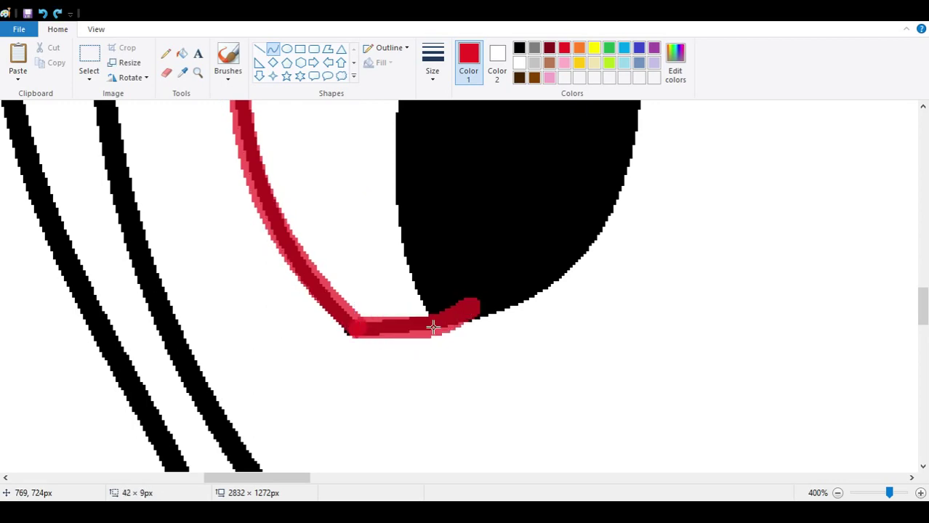
Fill the left eye's thickened lower edge, outer edge and joining corner black
{"action": "scroll", "coordinate": [431, 326], "scroll_direction": "up", "scroll_amount": 3}
{"action": "left_click", "coordinate": [182, 53]}
{"action": "left_click", "coordinate": [519, 48]}
{"action": "left_click", "coordinate": [258, 120]}
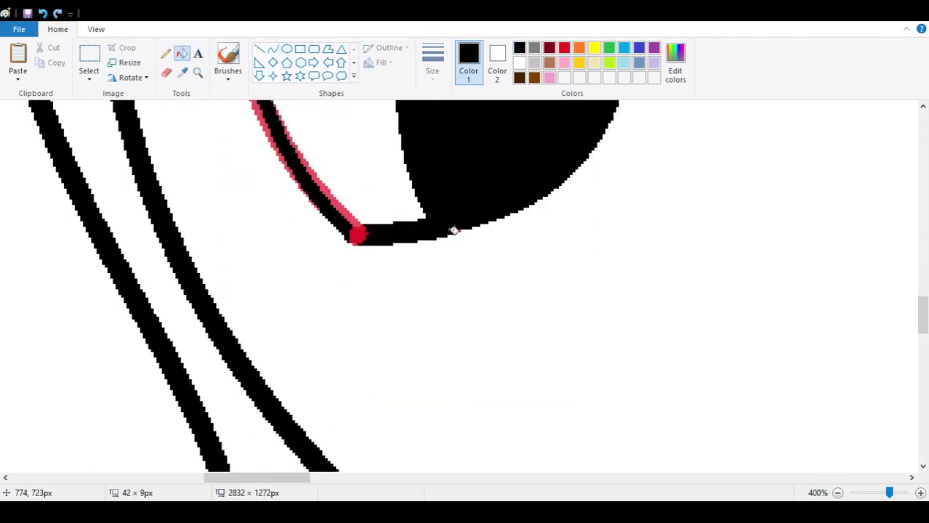
{"action": "left_click", "coordinate": [359, 237]}
{"action": "scroll", "coordinate": [218, 221], "scroll_direction": "down", "scroll_amount": 3}
{"action": "scroll", "coordinate": [183, 251], "scroll_direction": "up", "scroll_amount": 5}
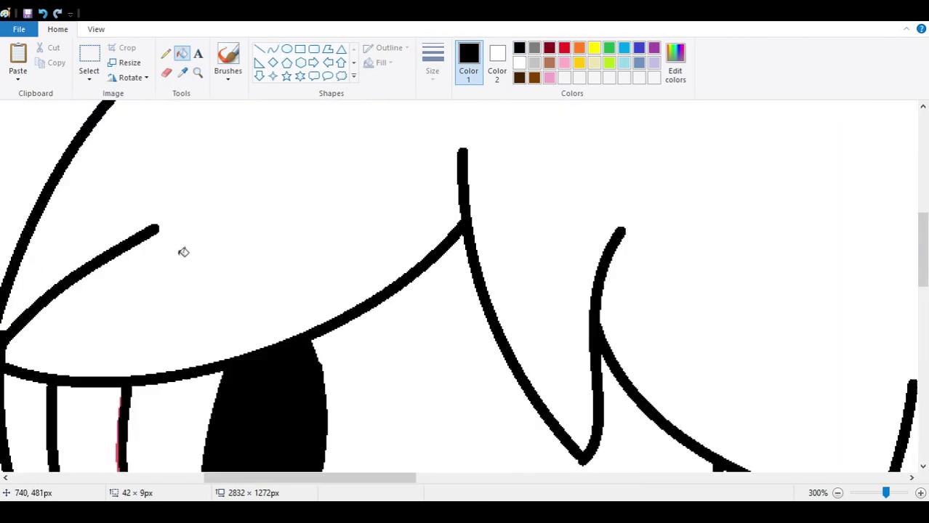
Recolour the leftover red pixels along the left eye's outer edge black
{"action": "left_click", "coordinate": [166, 72]}
{"action": "scroll", "coordinate": [465, 407], "scroll_direction": "down", "scroll_amount": 3}
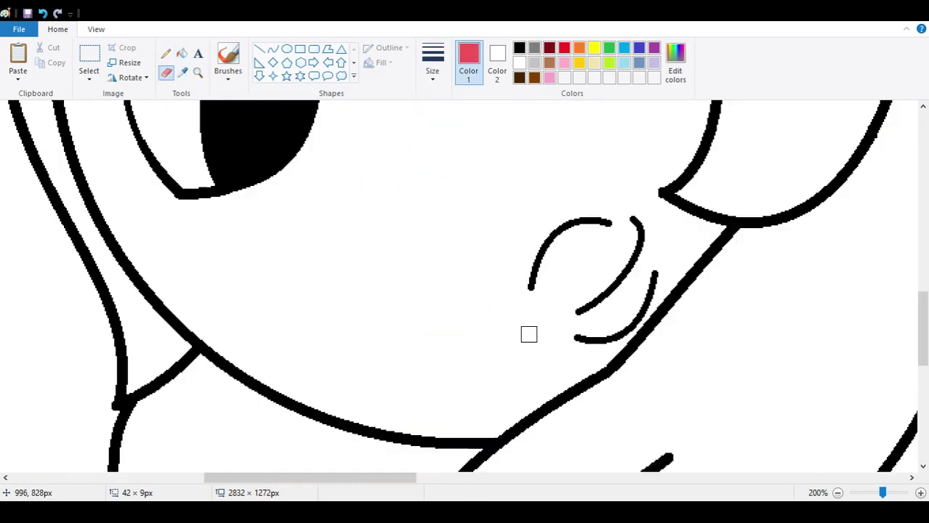
{"action": "scroll", "coordinate": [529, 332], "scroll_direction": "up", "scroll_amount": 4}
{"action": "scroll", "coordinate": [310, 303], "scroll_direction": "down", "scroll_amount": 3}
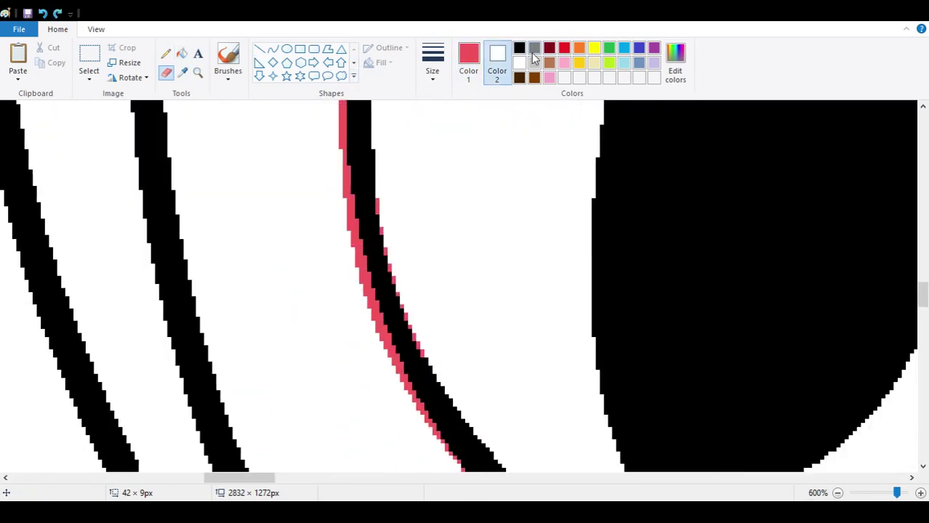
{"action": "left_click", "coordinate": [518, 49]}
{"action": "scroll", "coordinate": [465, 291], "scroll_direction": "down", "scroll_amount": 4}
Reset the secondary colour to white and choose the Curve tool with red as the primary colour
{"action": "left_click", "coordinate": [272, 49]}
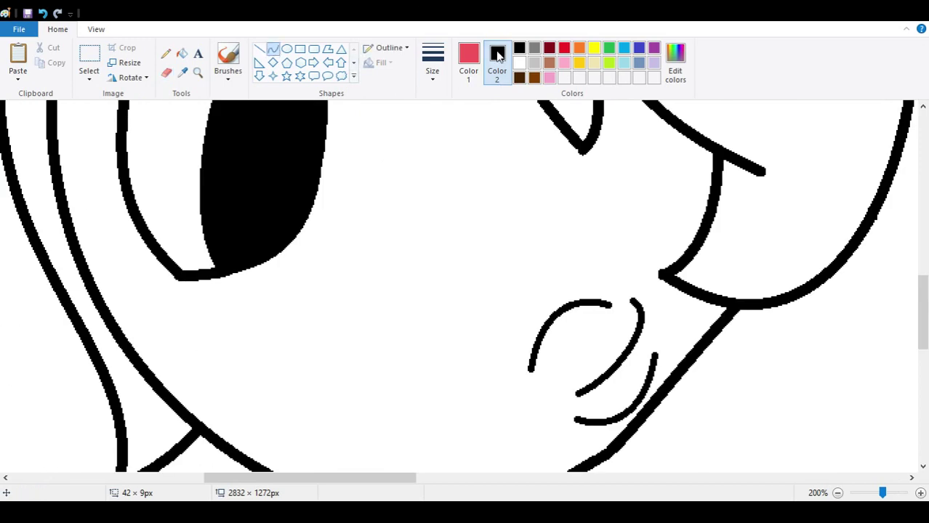
{"action": "left_click", "coordinate": [519, 62]}
{"action": "scroll", "coordinate": [465, 291], "scroll_direction": "up", "scroll_amount": 3}
{"action": "left_click", "coordinate": [468, 59]}
{"action": "left_click", "coordinate": [564, 48]}
{"action": "scroll", "coordinate": [418, 183], "scroll_direction": "down", "scroll_amount": 2}
{"action": "scroll", "coordinate": [419, 183], "scroll_direction": "up", "scroll_amount": 2}
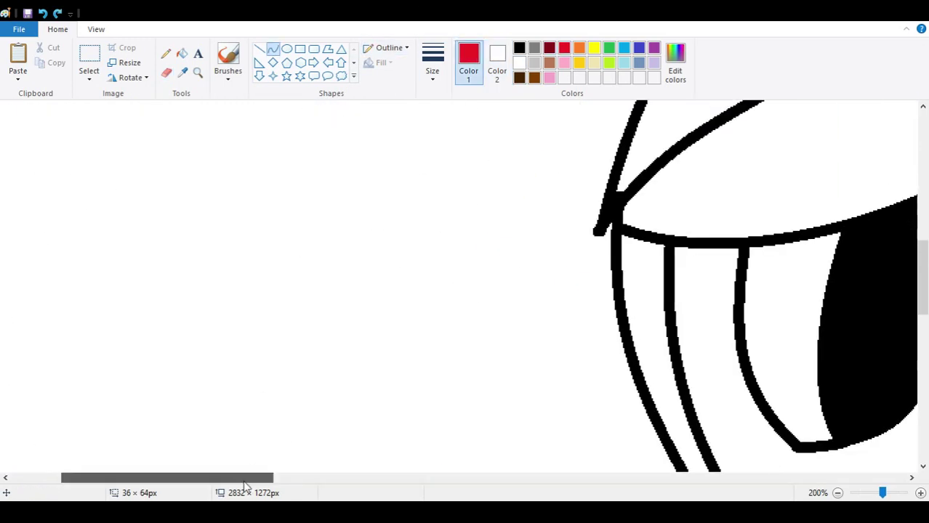
{"action": "scroll", "coordinate": [274, 368], "scroll_direction": "left", "scroll_amount": 3}
{"action": "scroll", "coordinate": [348, 459], "scroll_direction": "up", "scroll_amount": 1}
{"action": "scroll", "coordinate": [349, 459], "scroll_direction": "down", "scroll_amount": 3}
Try to redraw the mouth with a thicker black upper curve and a flipped copy of it
{"action": "left_click", "coordinate": [519, 48]}
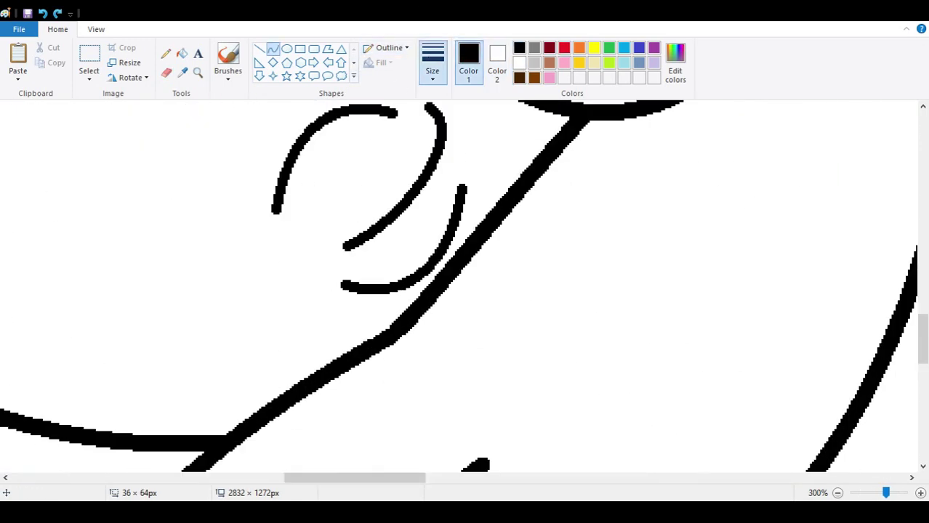
{"action": "key", "text": "ctrl+z"}
{"action": "scroll", "coordinate": [305, 201], "scroll_direction": "up", "scroll_amount": 1}
{"action": "key", "text": "ctrl+z"}
{"action": "left_click", "coordinate": [89, 79]}
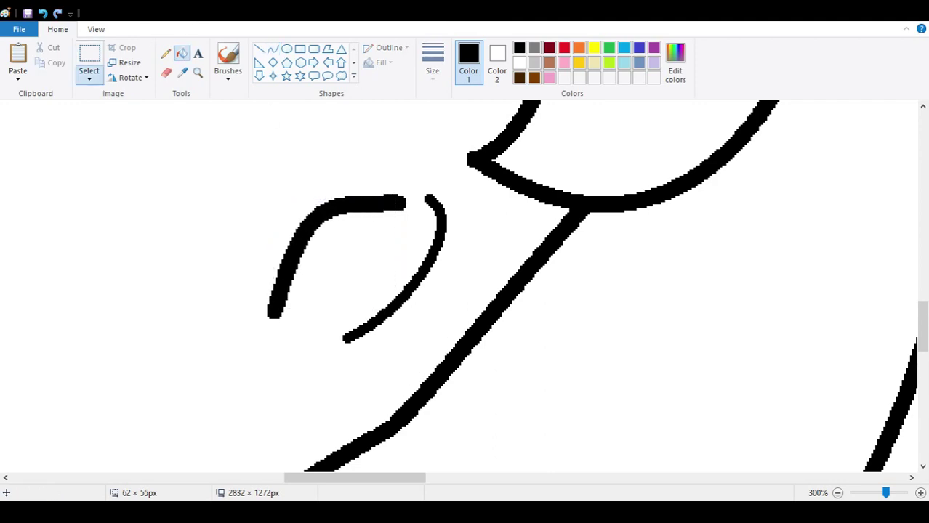
{"action": "left_click", "coordinate": [116, 129]}
{"action": "mouse_move", "coordinate": [414, 212]}
{"action": "left_mouse_down"}
{"action": "mouse_move", "coordinate": [190, 269]}
{"action": "mouse_move", "coordinate": [419, 270]}
{"action": "left_mouse_up"}
{"action": "key", "text": "ctrl+v"}
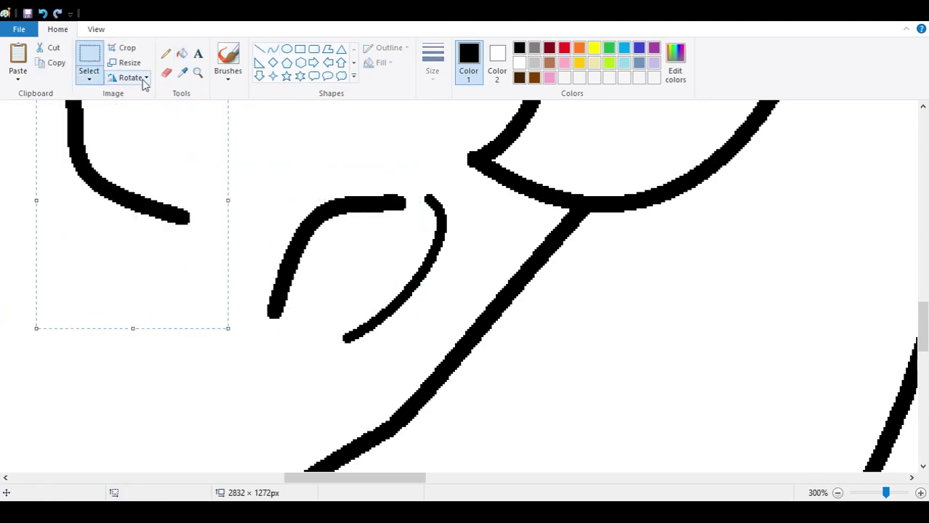
{"action": "mouse_move", "coordinate": [171, 181]}
{"action": "left_mouse_down"}
{"action": "mouse_move", "coordinate": [476, 363]}
{"action": "mouse_move", "coordinate": [451, 325]}
{"action": "left_mouse_up"}
{"action": "scroll", "coordinate": [436, 219], "scroll_direction": "down", "scroll_amount": 3}
{"action": "scroll", "coordinate": [436, 220], "scroll_direction": "up", "scroll_amount": 3}
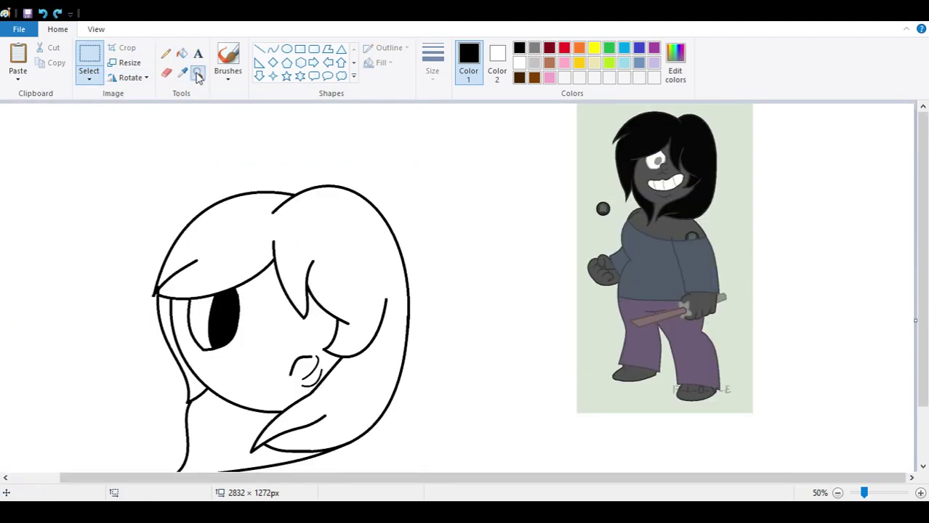
Undo the previous mouth attempt and draw a new thick black curve for the mouth's upper left edge
{"action": "key", "text": "ctrl+z"}
{"action": "key", "text": "ctrl+z"}
{"action": "left_click", "coordinate": [272, 49]}
{"action": "left_click_drag", "start_coordinate": [450, 217], "coordinate": [334, 332]}
{"action": "left_click_drag", "start_coordinate": [393, 272], "coordinate": [341, 207]}
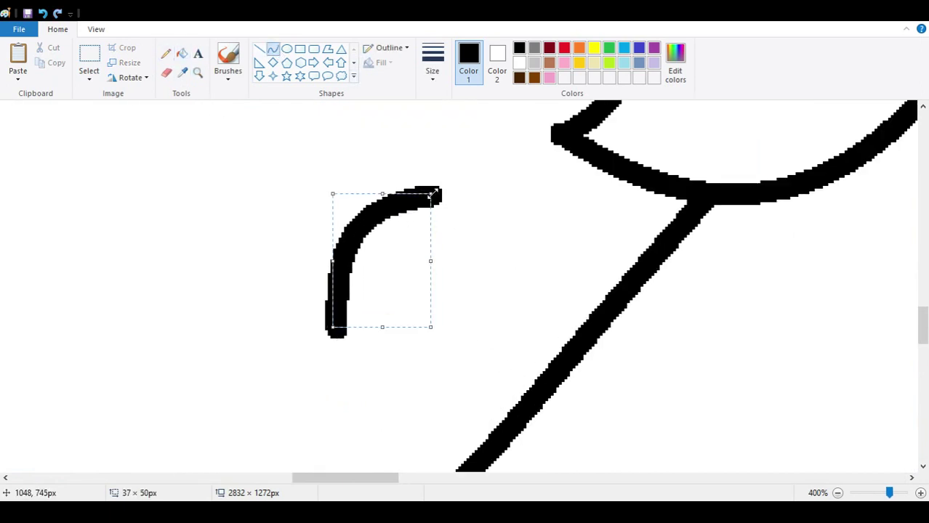
{"action": "left_click_drag", "start_coordinate": [342, 240], "coordinate": [323, 218]}
Copy the mouth curve, flip the copy vertically and horizontally, and place it as the mouth's lower right edge
{"action": "left_click", "coordinate": [89, 62]}
{"action": "left_click_drag", "start_coordinate": [302, 359], "coordinate": [492, 136]}
{"action": "left_click_drag", "start_coordinate": [322, 299], "coordinate": [167, 174]}
{"action": "key", "text": "ctrl+v"}
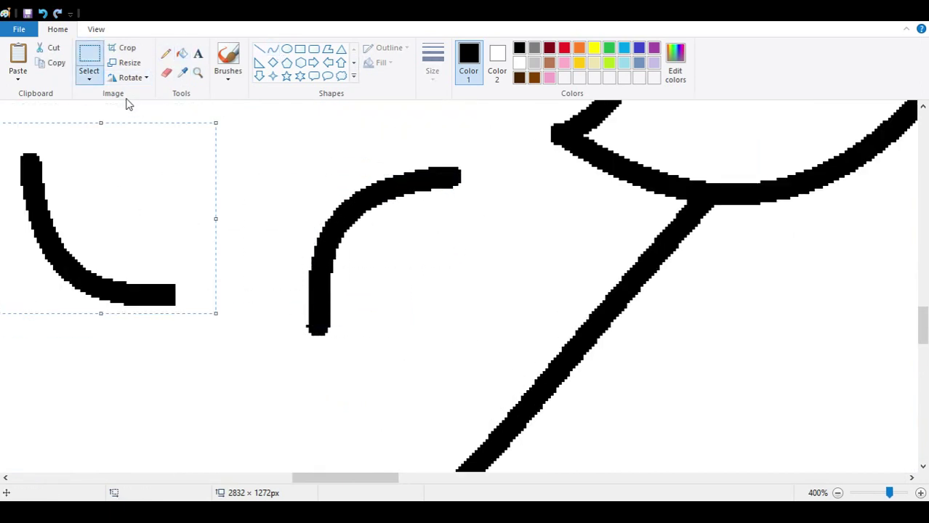
{"action": "left_click", "coordinate": [129, 77]}
{"action": "left_click", "coordinate": [156, 162]}
{"action": "mouse_move", "coordinate": [109, 218]}
{"action": "left_mouse_down"}
{"action": "mouse_move", "coordinate": [239, 284]}
{"action": "mouse_move", "coordinate": [450, 314]}
{"action": "mouse_move", "coordinate": [440, 304]}
{"action": "left_mouse_up"}
Draw a thick black curved line diagonally between the mouth's two outer curves
{"action": "left_click", "coordinate": [273, 48]}
{"action": "left_click_drag", "start_coordinate": [517, 131], "coordinate": [509, 236]}
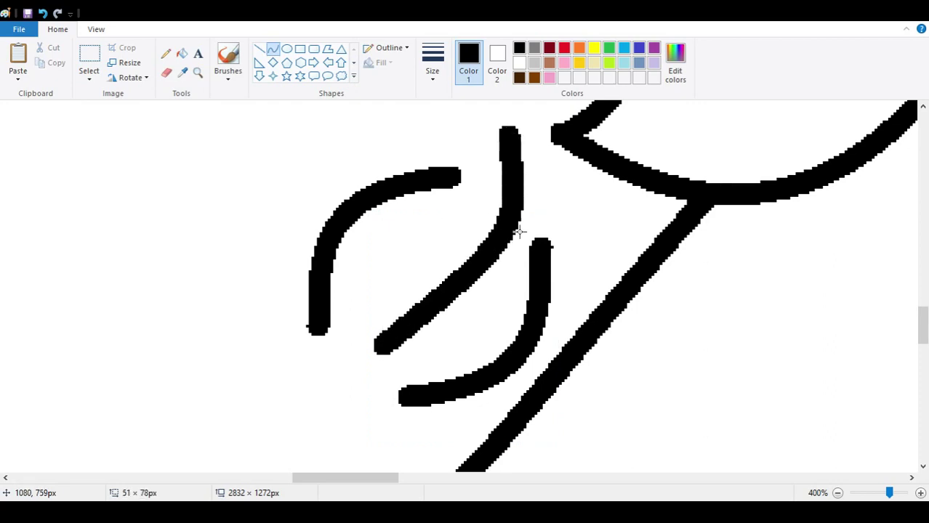
{"action": "left_click_drag", "start_coordinate": [509, 181], "coordinate": [526, 182]}
Draw the right eye's left side as a red curve and its lower edge as one about 122 by 96 px
{"action": "scroll", "coordinate": [155, 277], "scroll_direction": "down", "scroll_amount": 1}
{"action": "scroll", "coordinate": [233, 178], "scroll_direction": "down", "scroll_amount": 1}
{"action": "left_click", "coordinate": [198, 73]}
{"action": "scroll", "coordinate": [146, 256], "scroll_direction": "up", "scroll_amount": 1}
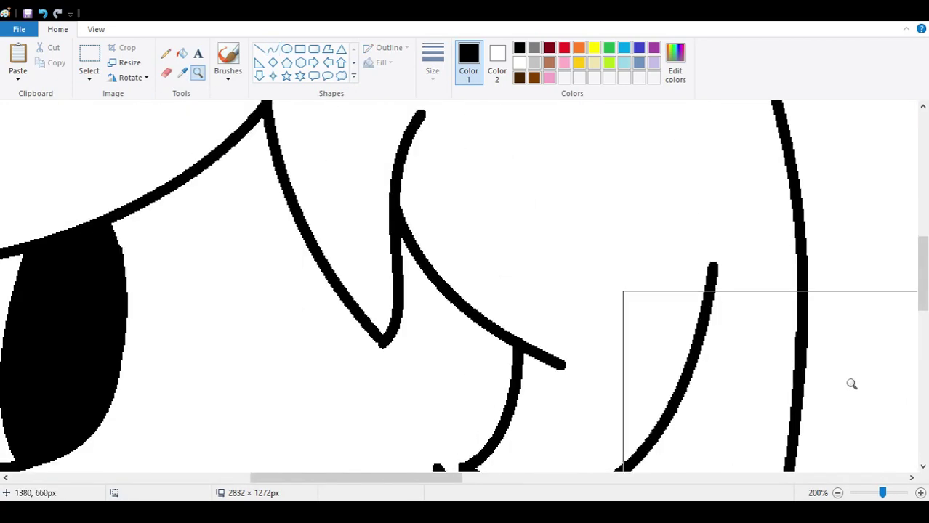
{"action": "mouse_move", "coordinate": [346, 165]}
{"action": "left_mouse_down"}
{"action": "mouse_move", "coordinate": [375, 404]}
{"action": "mouse_move", "coordinate": [294, 411]}
{"action": "left_mouse_up"}
{"action": "left_click", "coordinate": [378, 430]}
{"action": "left_click_drag", "start_coordinate": [379, 431], "coordinate": [548, 317]}
{"action": "left_click", "coordinate": [472, 449]}
{"action": "left_click", "coordinate": [472, 448]}
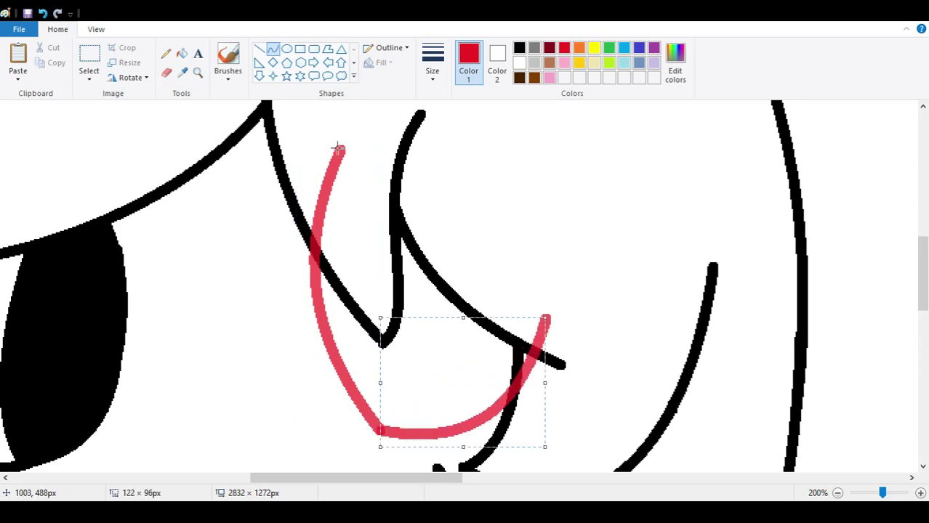
Close the right eye's outline with a red upper curve and clear the parts lying over the hair
{"action": "left_click_drag", "start_coordinate": [340, 149], "coordinate": [548, 318]}
{"action": "left_click_drag", "start_coordinate": [509, 240], "coordinate": [374, 126]}
{"action": "left_click_drag", "start_coordinate": [451, 114], "coordinate": [385, 136]}
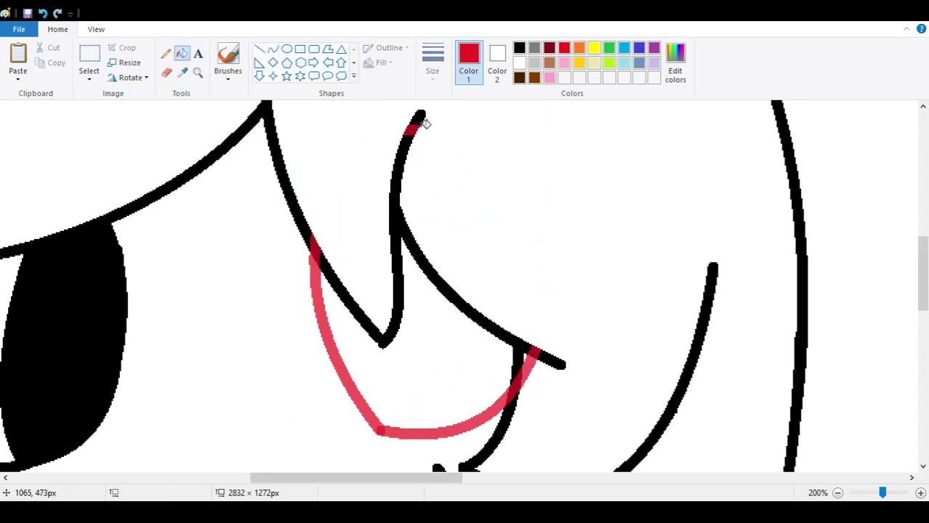
Fill the right eye's red outline and its overlaps with the hair lines black
{"action": "left_click", "coordinate": [526, 343]}
{"action": "scroll", "coordinate": [355, 465], "scroll_direction": "up", "scroll_amount": 1}
{"action": "scroll", "coordinate": [354, 465], "scroll_direction": "up", "scroll_amount": 3}
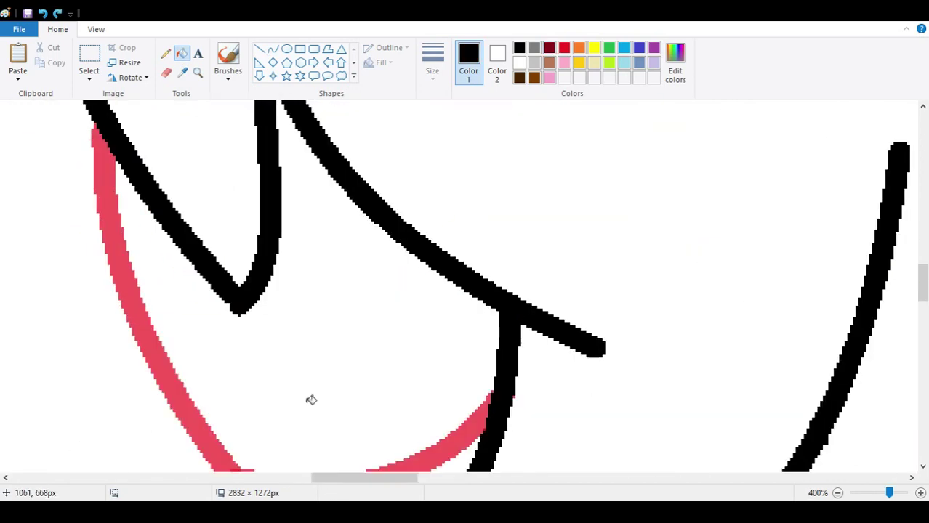
{"action": "left_click", "coordinate": [181, 378]}
Draw a black curve about 37 by 141 px down the inside of the right eye and fill the pupil left of it black
{"action": "scroll", "coordinate": [269, 294], "scroll_direction": "down", "scroll_amount": 3}
{"action": "scroll", "coordinate": [214, 240], "scroll_direction": "up", "scroll_amount": 3}
{"action": "left_click_drag", "start_coordinate": [294, 105], "coordinate": [323, 473]}
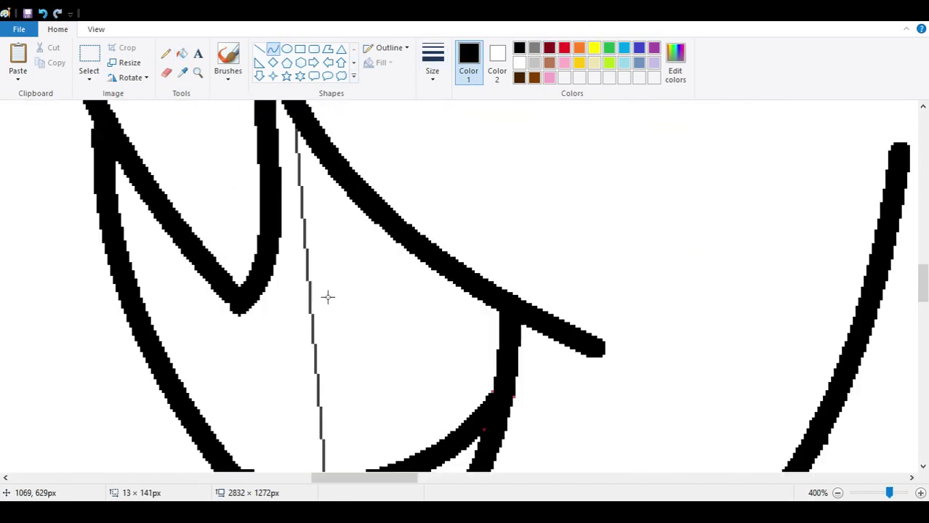
{"action": "left_click_drag", "start_coordinate": [326, 296], "coordinate": [389, 301]}
Increase the line thickness and draw a black nose curve about 44 by 61 px between the eyes
{"action": "left_click", "coordinate": [198, 73]}
{"action": "scroll", "coordinate": [290, 252], "scroll_direction": "down", "scroll_amount": 5}
{"action": "scroll", "coordinate": [306, 464], "scroll_direction": "up", "scroll_amount": 2}
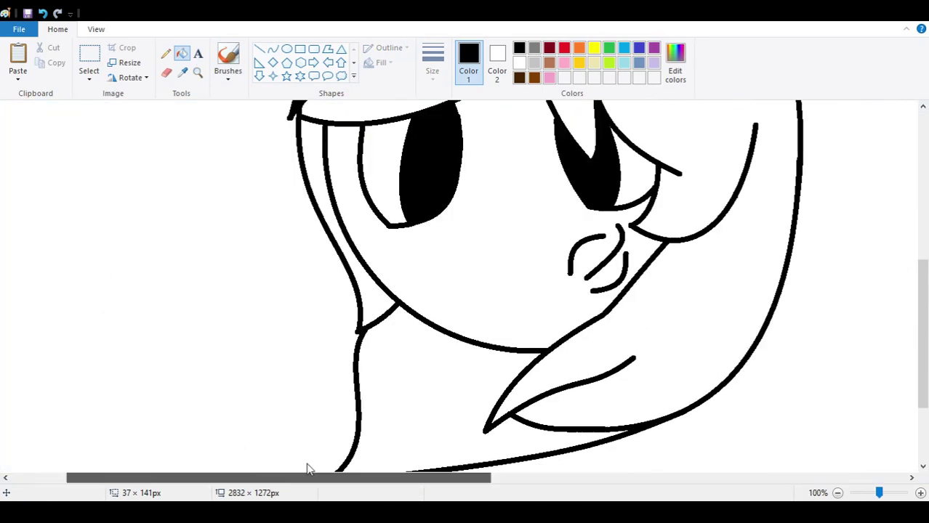
{"action": "scroll", "coordinate": [349, 290], "scroll_direction": "up", "scroll_amount": 1}
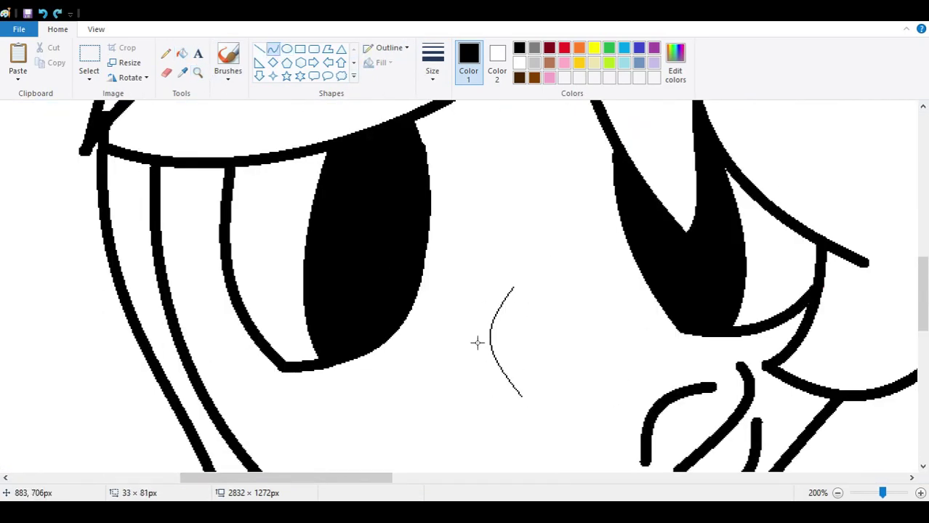
{"action": "left_click", "coordinate": [432, 62]}
{"action": "left_click", "coordinate": [487, 196]}
{"action": "mouse_move", "coordinate": [477, 398]}
{"action": "left_mouse_down"}
{"action": "mouse_move", "coordinate": [479, 391]}
{"action": "mouse_move", "coordinate": [478, 405]}
{"action": "mouse_move", "coordinate": [528, 392]}
{"action": "left_mouse_up"}
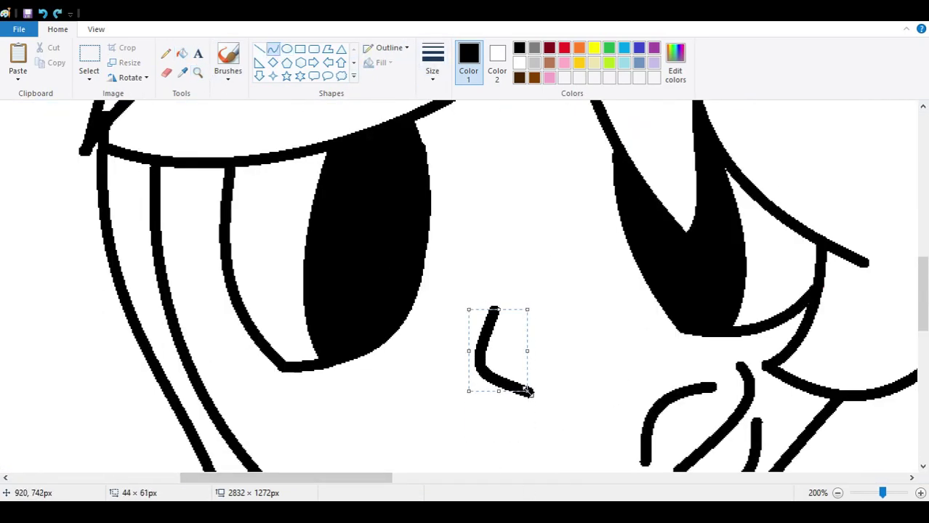
Fill the face with the dark grey skin colour of the reference character
{"action": "scroll", "coordinate": [552, 325], "scroll_direction": "down", "scroll_amount": 2}
{"action": "left_click", "coordinate": [181, 53]}
{"action": "left_click", "coordinate": [291, 378]}
{"action": "left_click", "coordinate": [182, 72]}
{"action": "left_click", "coordinate": [269, 320]}
Fill the fringe, side hair and back hair with a very dark charcoal grey
{"action": "left_click", "coordinate": [291, 232]}
{"action": "left_click", "coordinate": [377, 428]}
{"action": "left_click", "coordinate": [409, 225]}
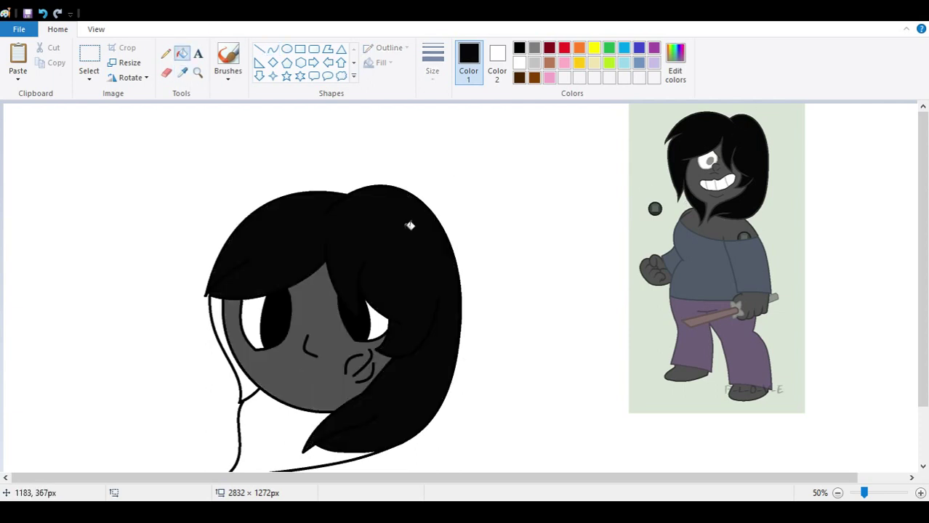
{"action": "left_click", "coordinate": [407, 327]}
{"action": "left_click", "coordinate": [312, 436]}
{"action": "left_click", "coordinate": [225, 349]}
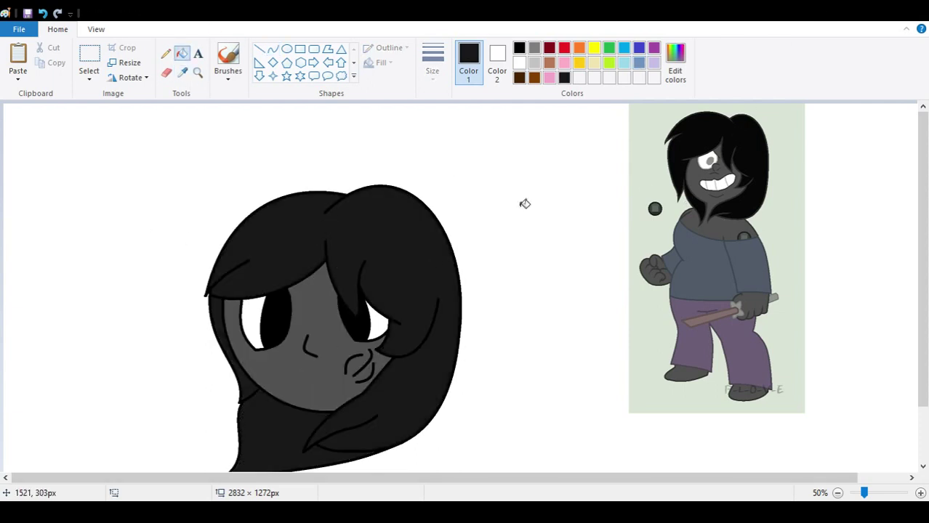
Fill the leftover red at the hair's lower left tip black
{"action": "scroll", "coordinate": [407, 162], "scroll_direction": "down", "scroll_amount": 2}
{"action": "left_click", "coordinate": [89, 70]}
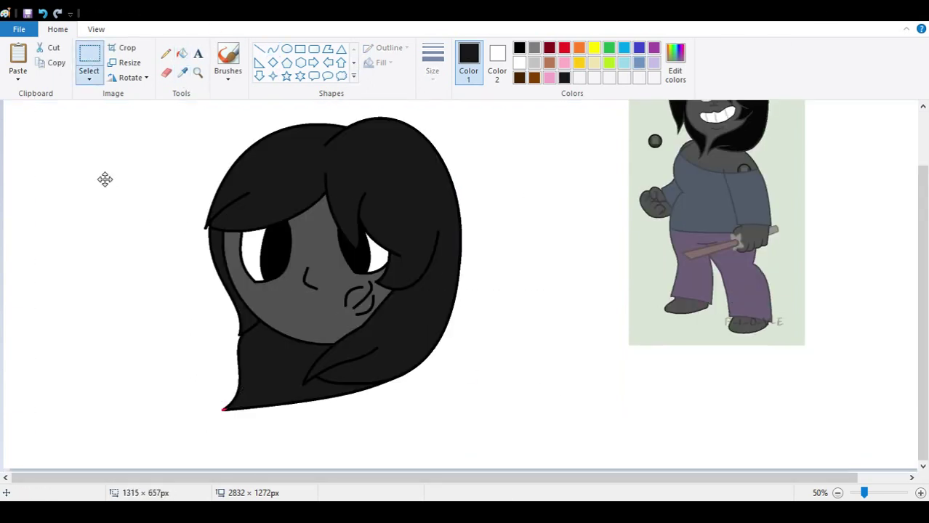
{"action": "scroll", "coordinate": [104, 179], "scroll_direction": "up", "scroll_amount": 2}
{"action": "left_click", "coordinate": [197, 73]}
{"action": "left_click", "coordinate": [419, 154]}
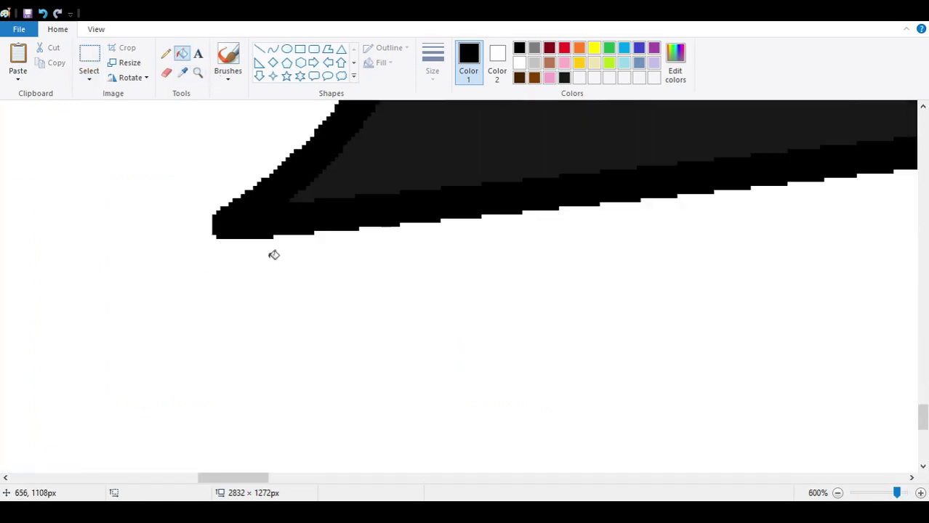
Copy the finished head without the reference picture and place it on a canvas of 848 × 932 px
{"action": "scroll", "coordinate": [274, 254], "scroll_direction": "down", "scroll_amount": 4}
{"action": "left_click_drag", "start_coordinate": [83, 187], "coordinate": [107, 221]}
{"action": "scroll", "coordinate": [107, 222], "scroll_direction": "down", "scroll_amount": 1}
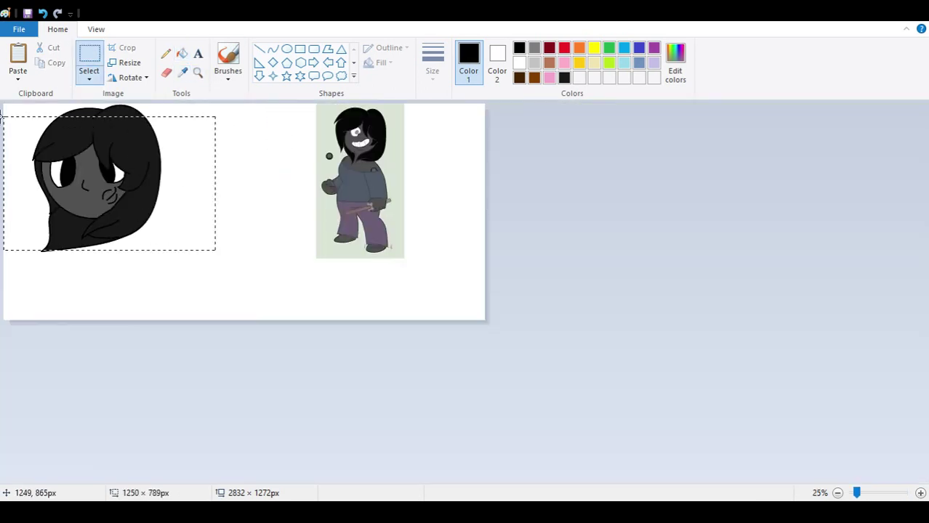
{"action": "key", "text": "ctrl+v"}
{"action": "left_click_drag", "start_coordinate": [188, 236], "coordinate": [158, 240]}
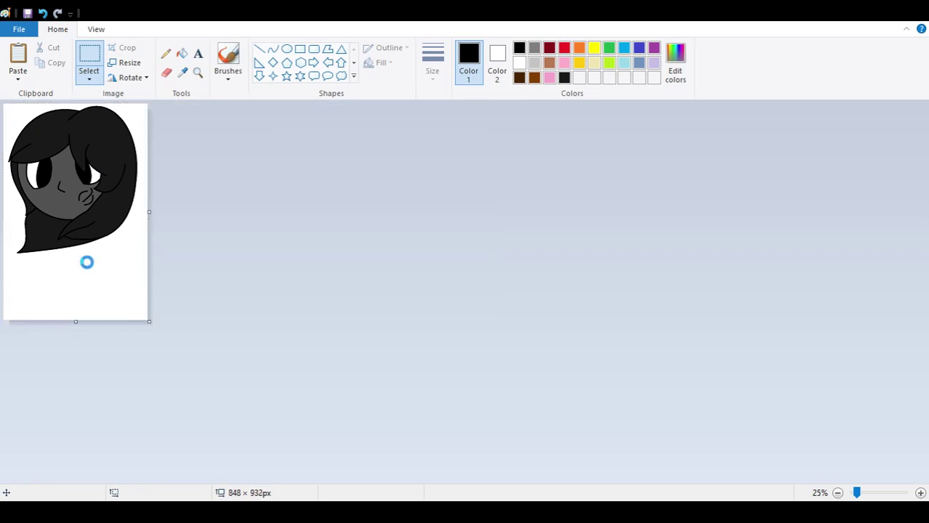
Try filling the background around the head with brown
{"action": "scroll", "coordinate": [87, 262], "scroll_direction": "up", "scroll_amount": 1}
{"action": "key", "text": "Delete"}
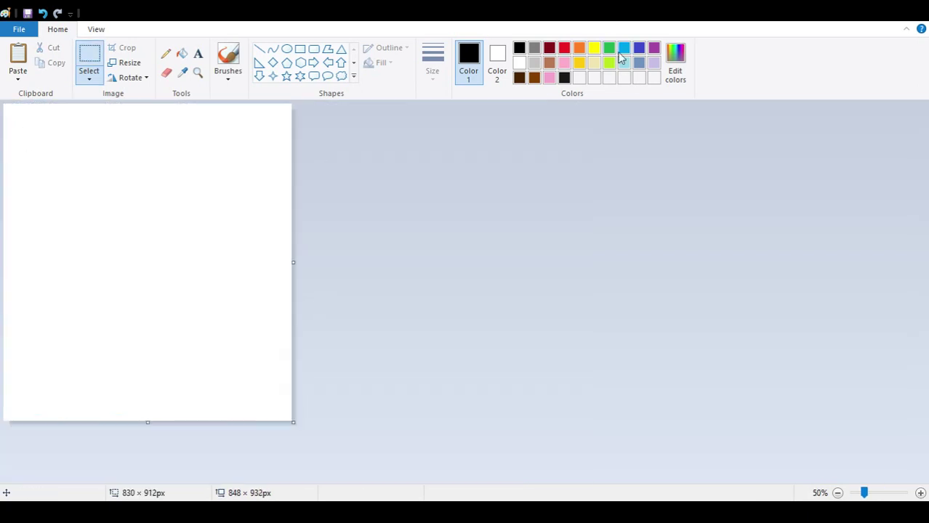
{"action": "key", "text": "ctrl+z"}
{"action": "left_click", "coordinate": [549, 62]}
{"action": "left_click", "coordinate": [181, 53]}
{"action": "left_click", "coordinate": [149, 117]}
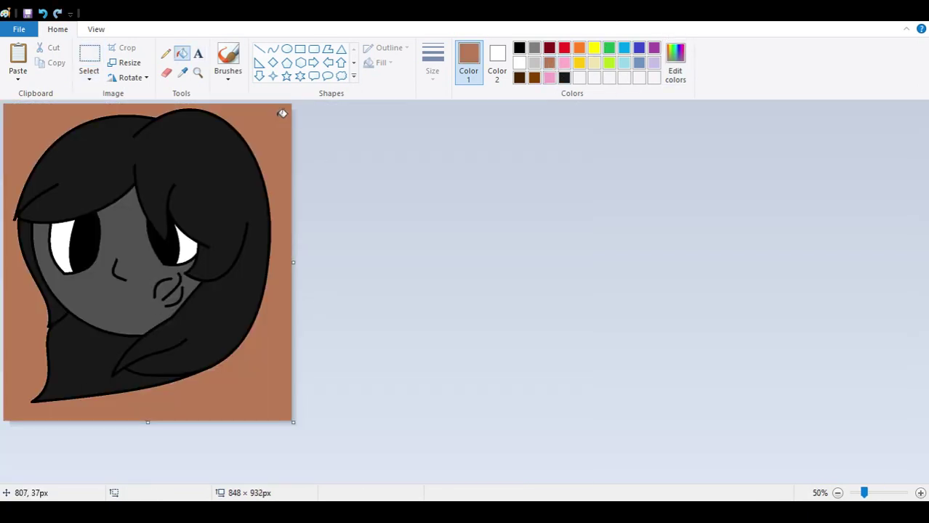
{"action": "key", "text": "ctrl+z"}
Clear the head from the canvas and draw a dark green S-curve from the upper right to the lower left corner
{"action": "key", "text": "Delete"}
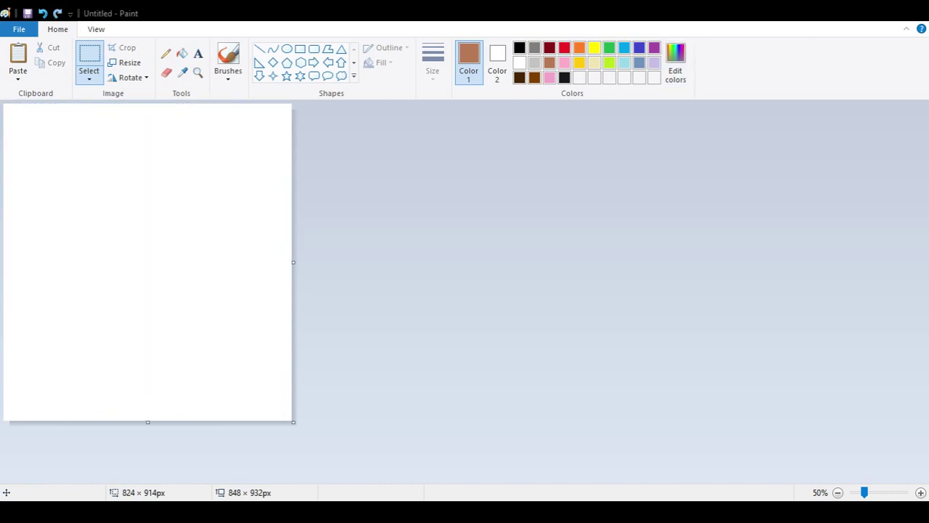
{"action": "left_click_drag", "start_coordinate": [290, 104], "coordinate": [6, 424]}
{"action": "left_click_drag", "start_coordinate": [136, 311], "coordinate": [174, 160]}
{"action": "left_click_drag", "start_coordinate": [174, 218], "coordinate": [245, 282]}
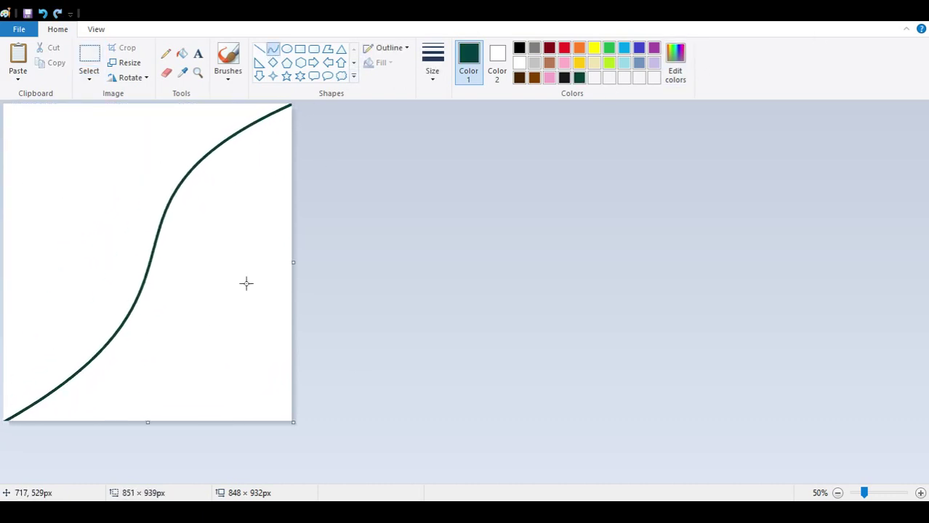
Fill the background dark green below the curve and pink above it, and paste the head on top
{"action": "left_click", "coordinate": [181, 53]}
{"action": "left_click", "coordinate": [239, 305]}
{"action": "left_click", "coordinate": [548, 77]}
{"action": "left_click", "coordinate": [136, 136]}
{"action": "key", "text": "ctrl+v"}
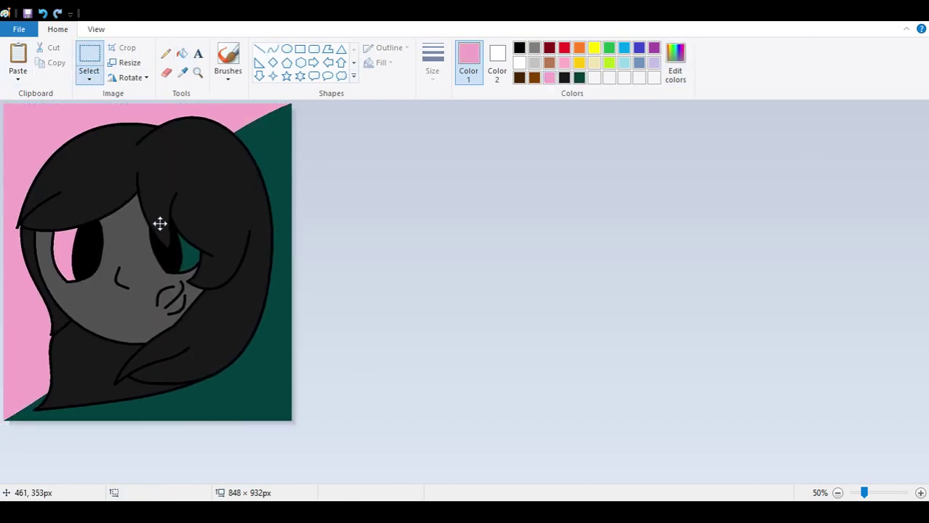